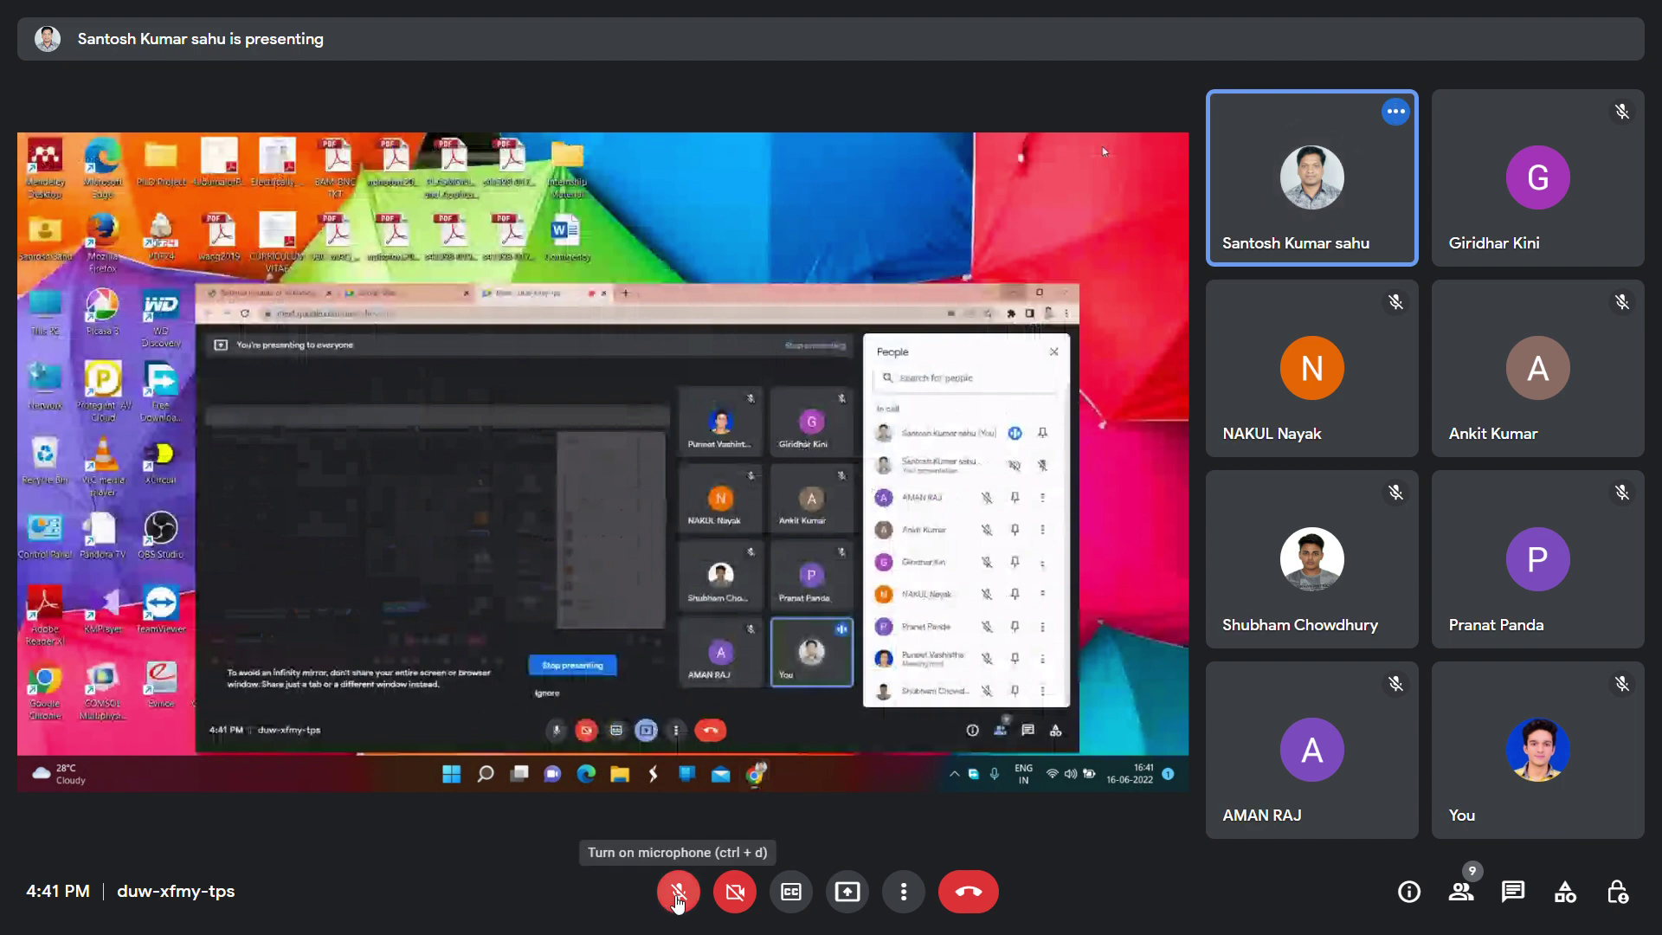
- Toggle the microphone off and on, leave it muted, and admit the waiting participant
{"action": "left_click", "coordinate": [678, 900]}
{"action": "left_click", "coordinate": [677, 901]}
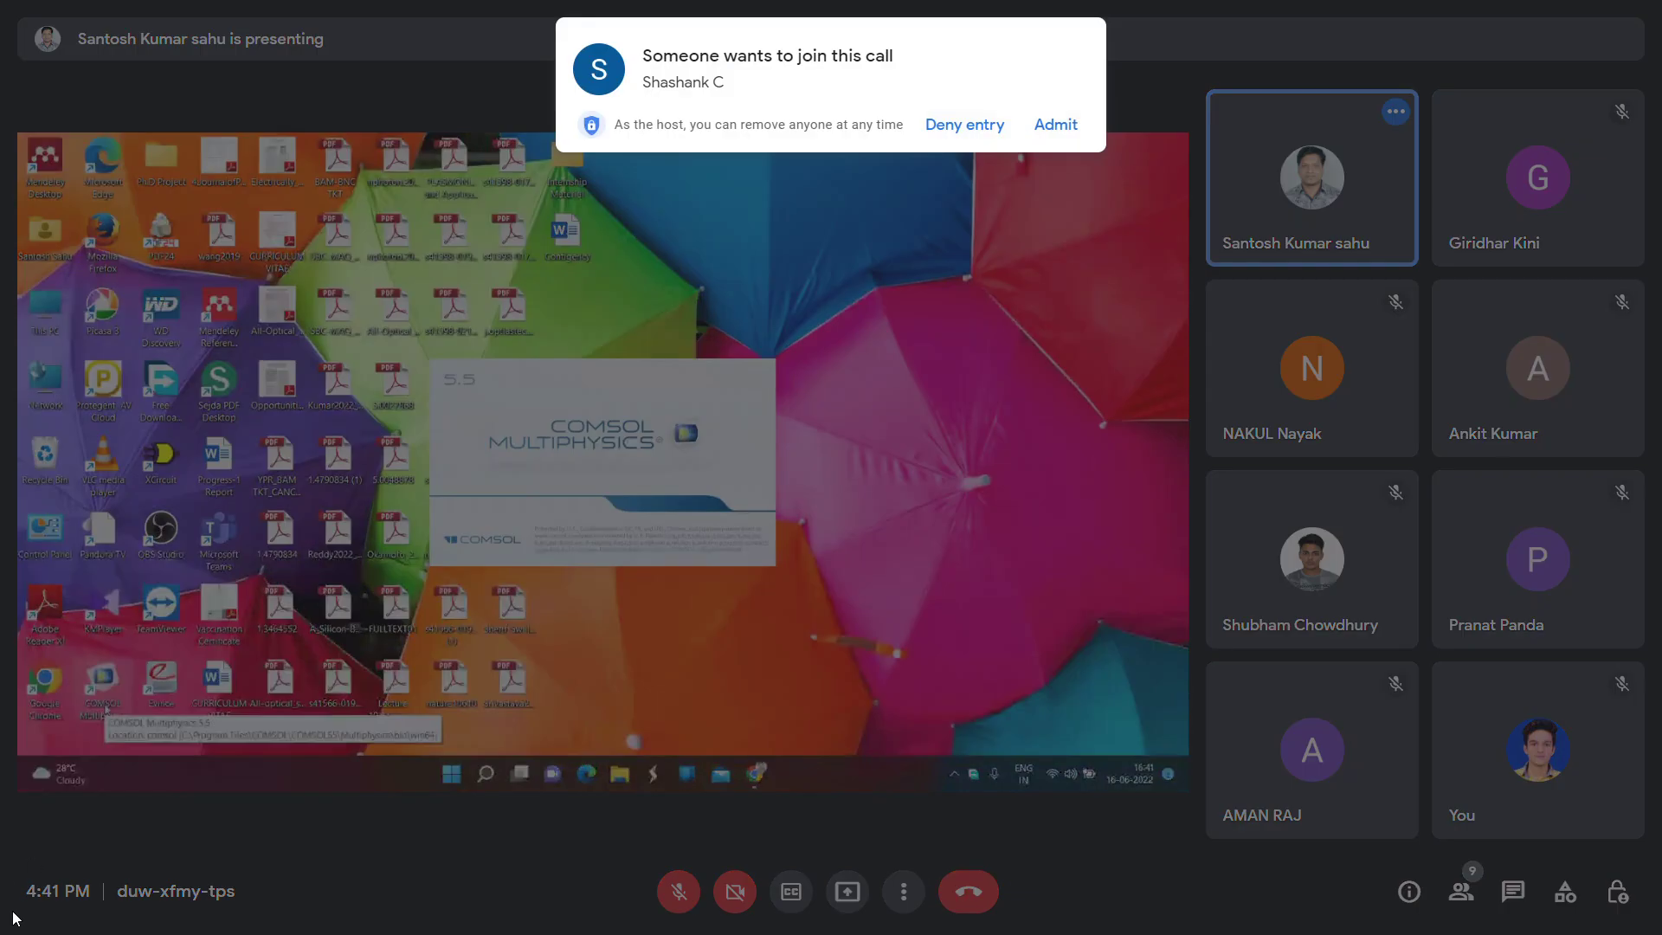
{"action": "left_click", "coordinate": [1056, 124]}
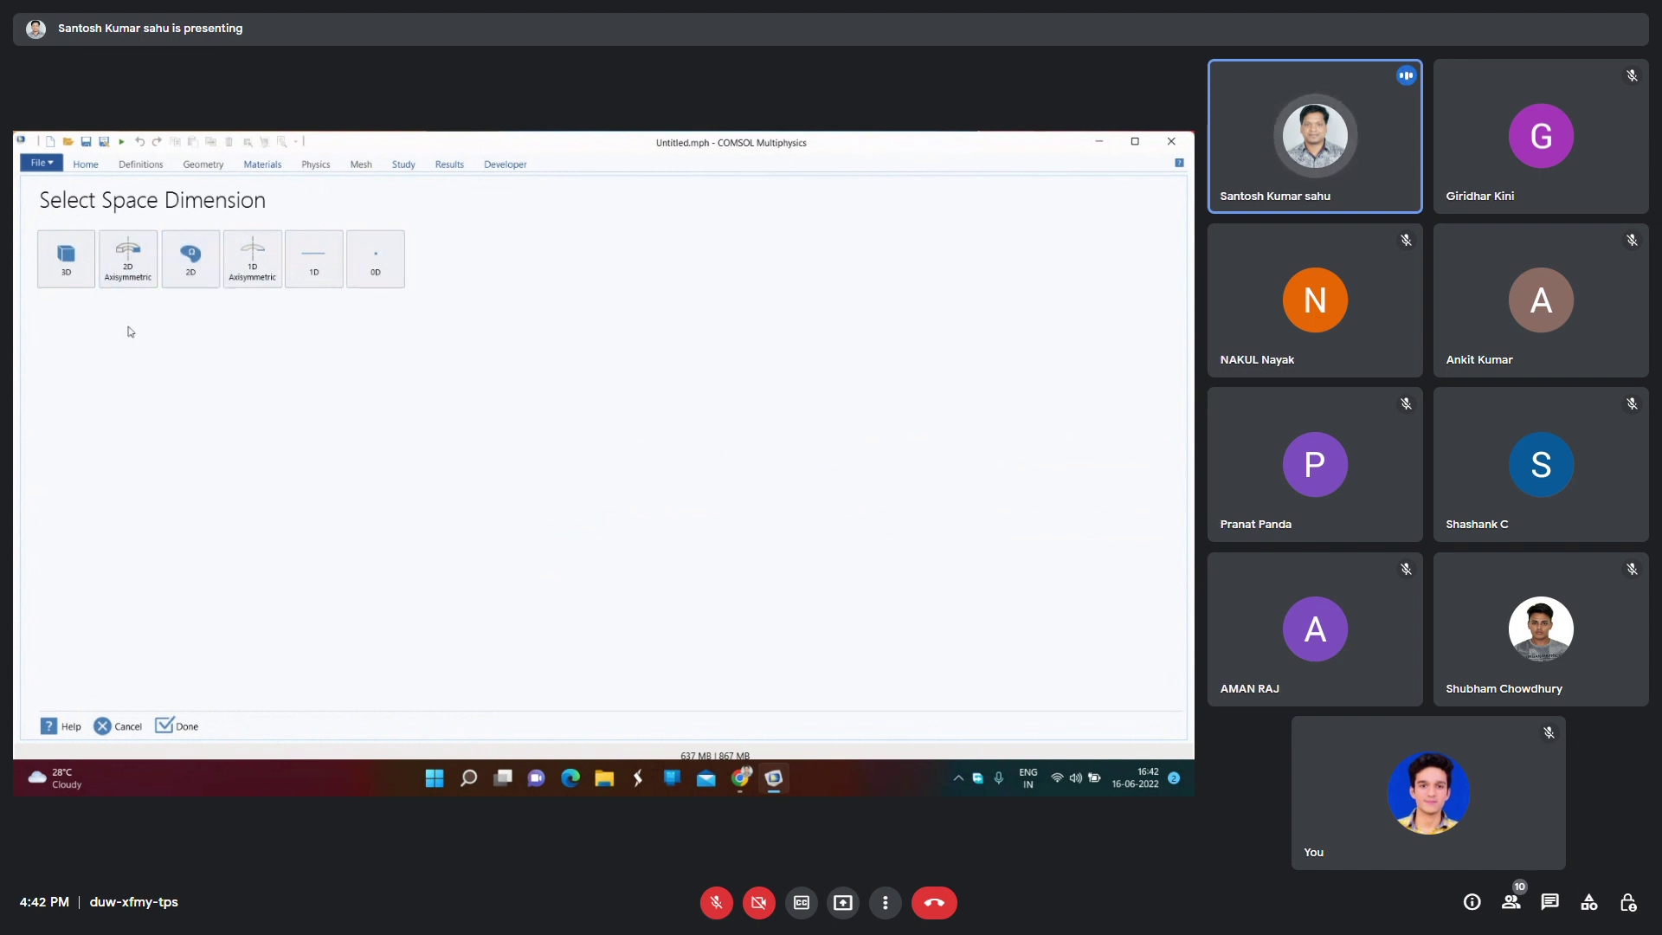
- Choose 2D as the space dimension for the new model
{"action": "left_click", "coordinate": [199, 265]}
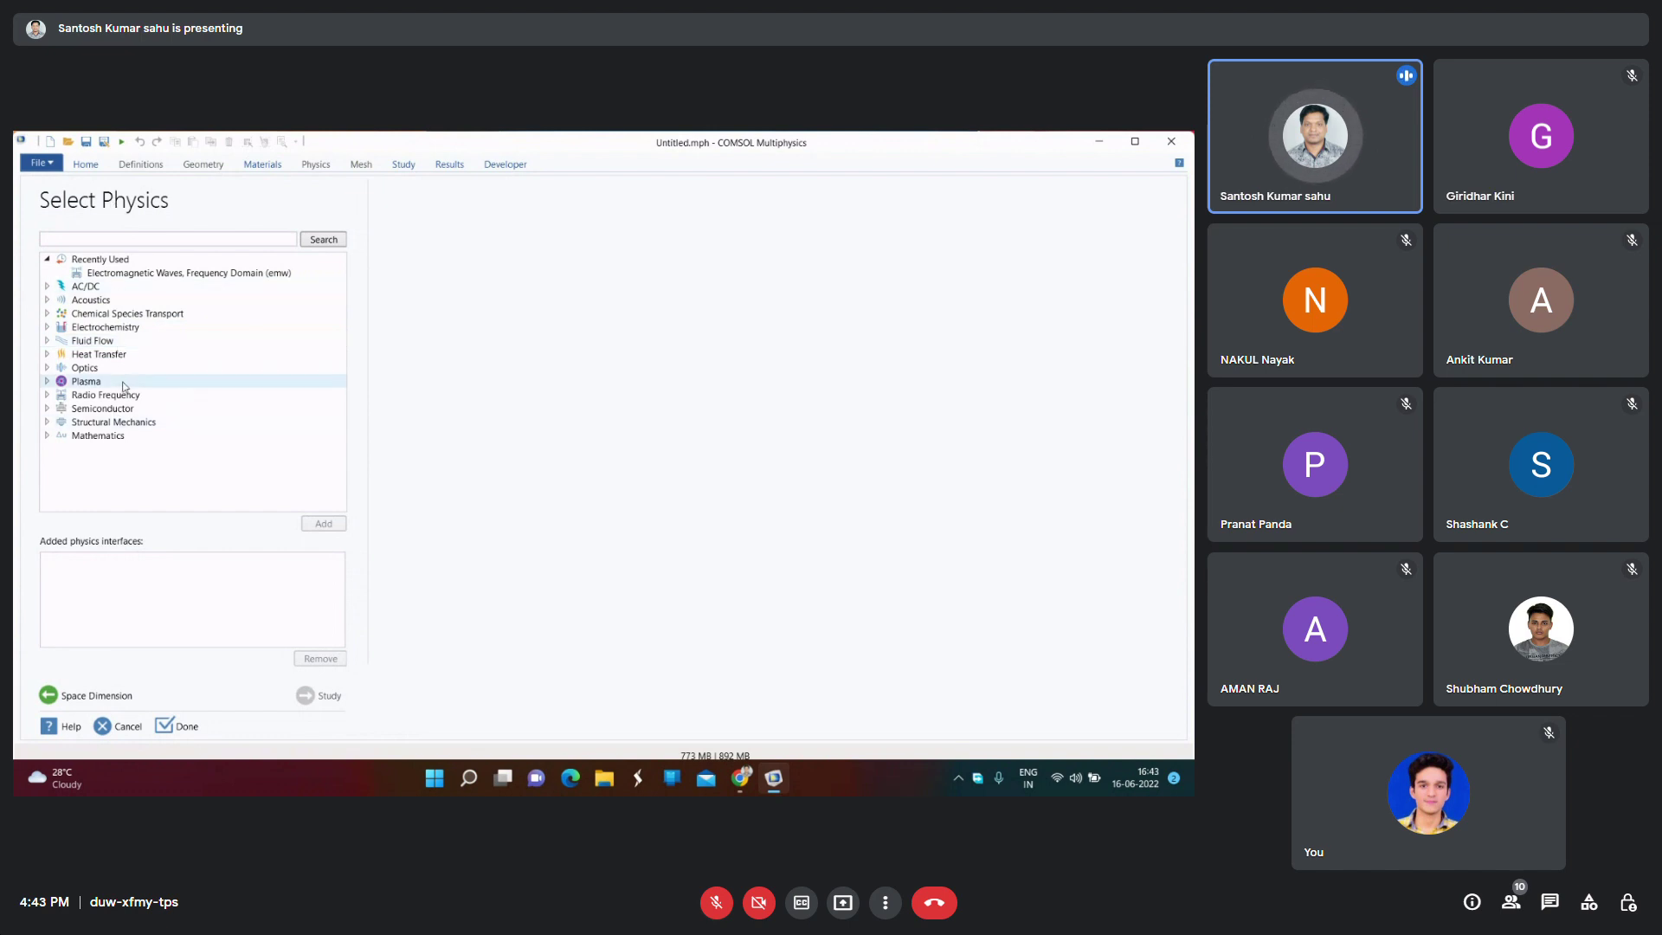
- Add Electromagnetic Waves, Frequency Domain (emw) from Radio Frequency, then continue to Study
{"action": "left_click", "coordinate": [46, 396]}
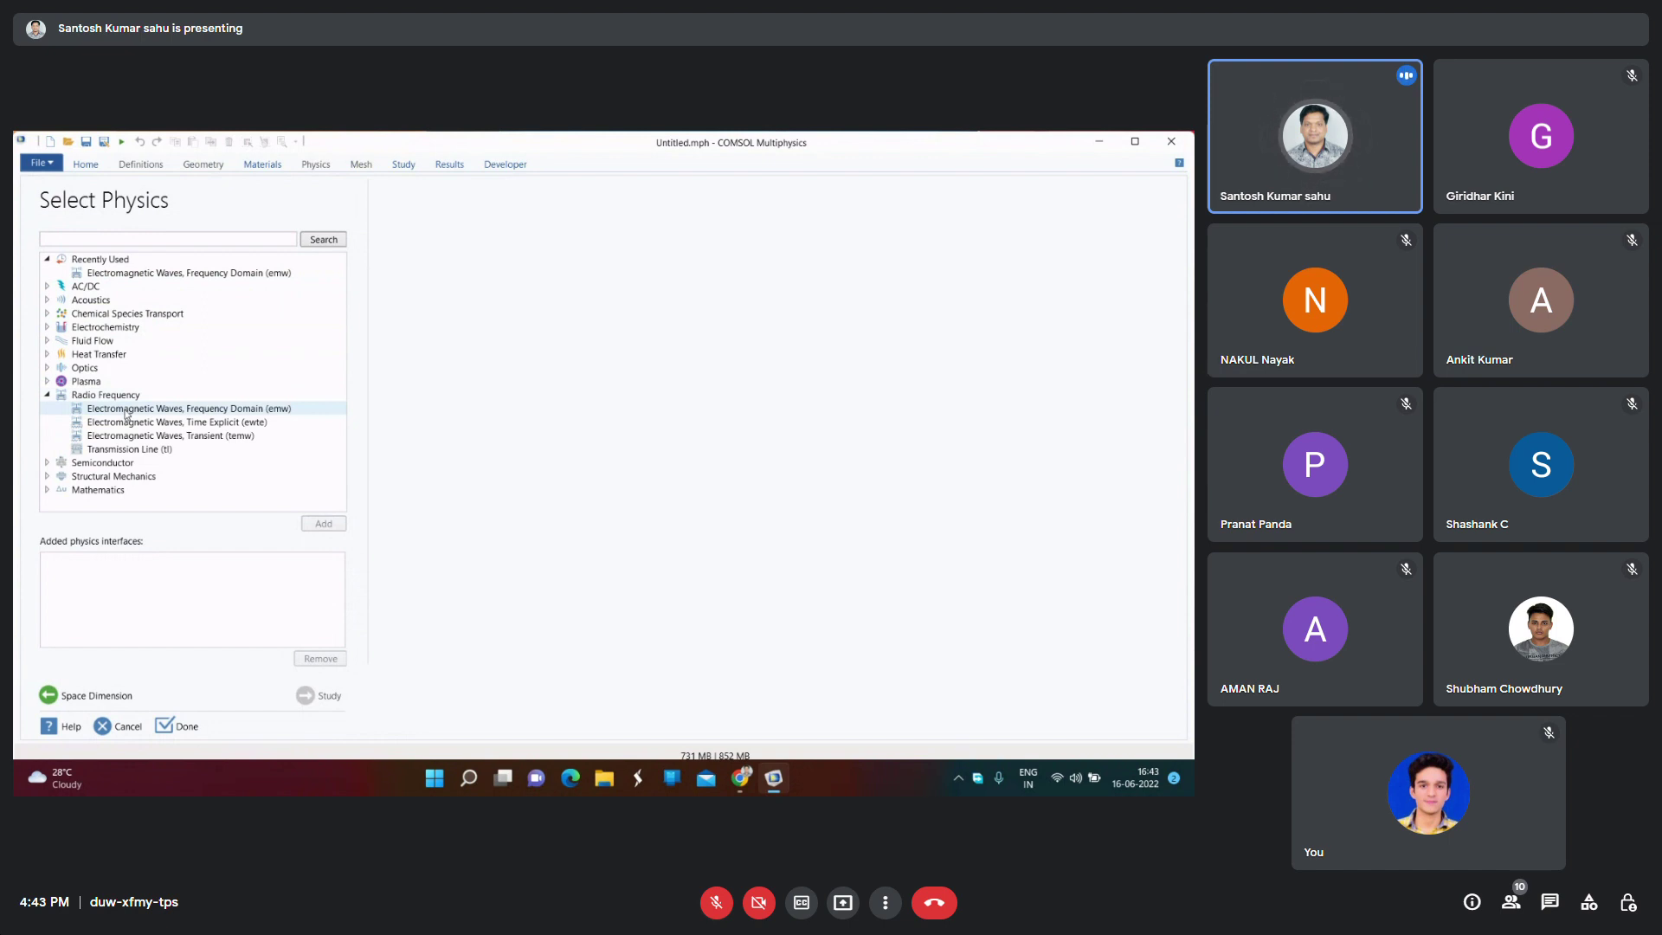
{"action": "left_click", "coordinate": [126, 410]}
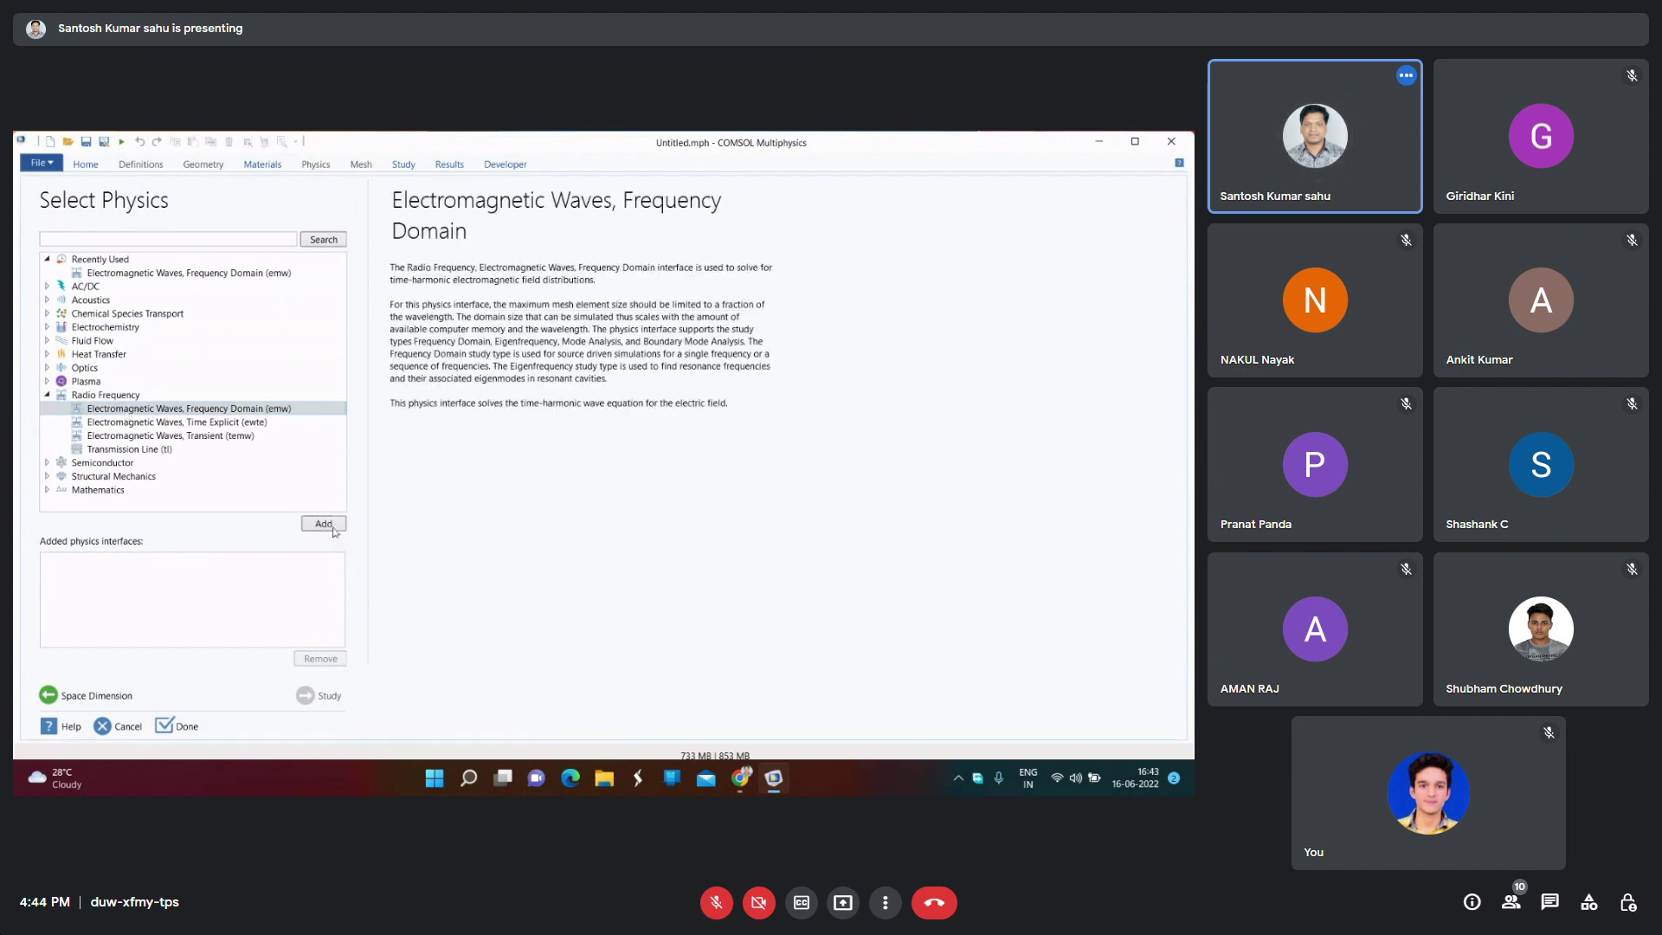
{"action": "left_click", "coordinate": [333, 529]}
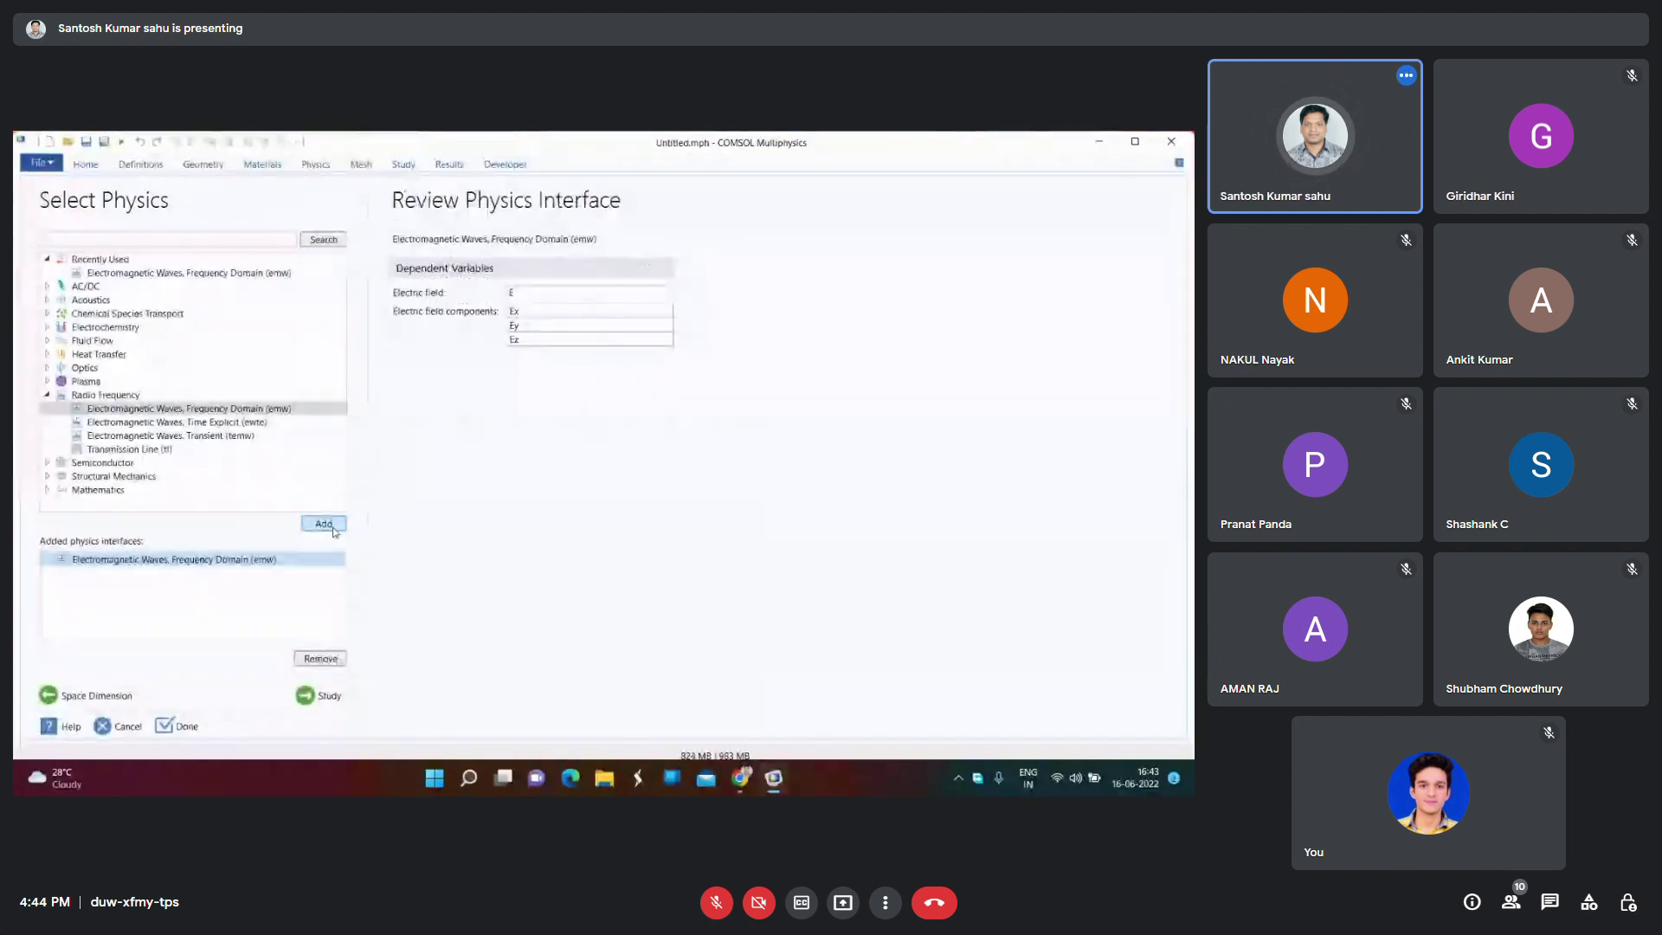
{"action": "left_click", "coordinate": [320, 695]}
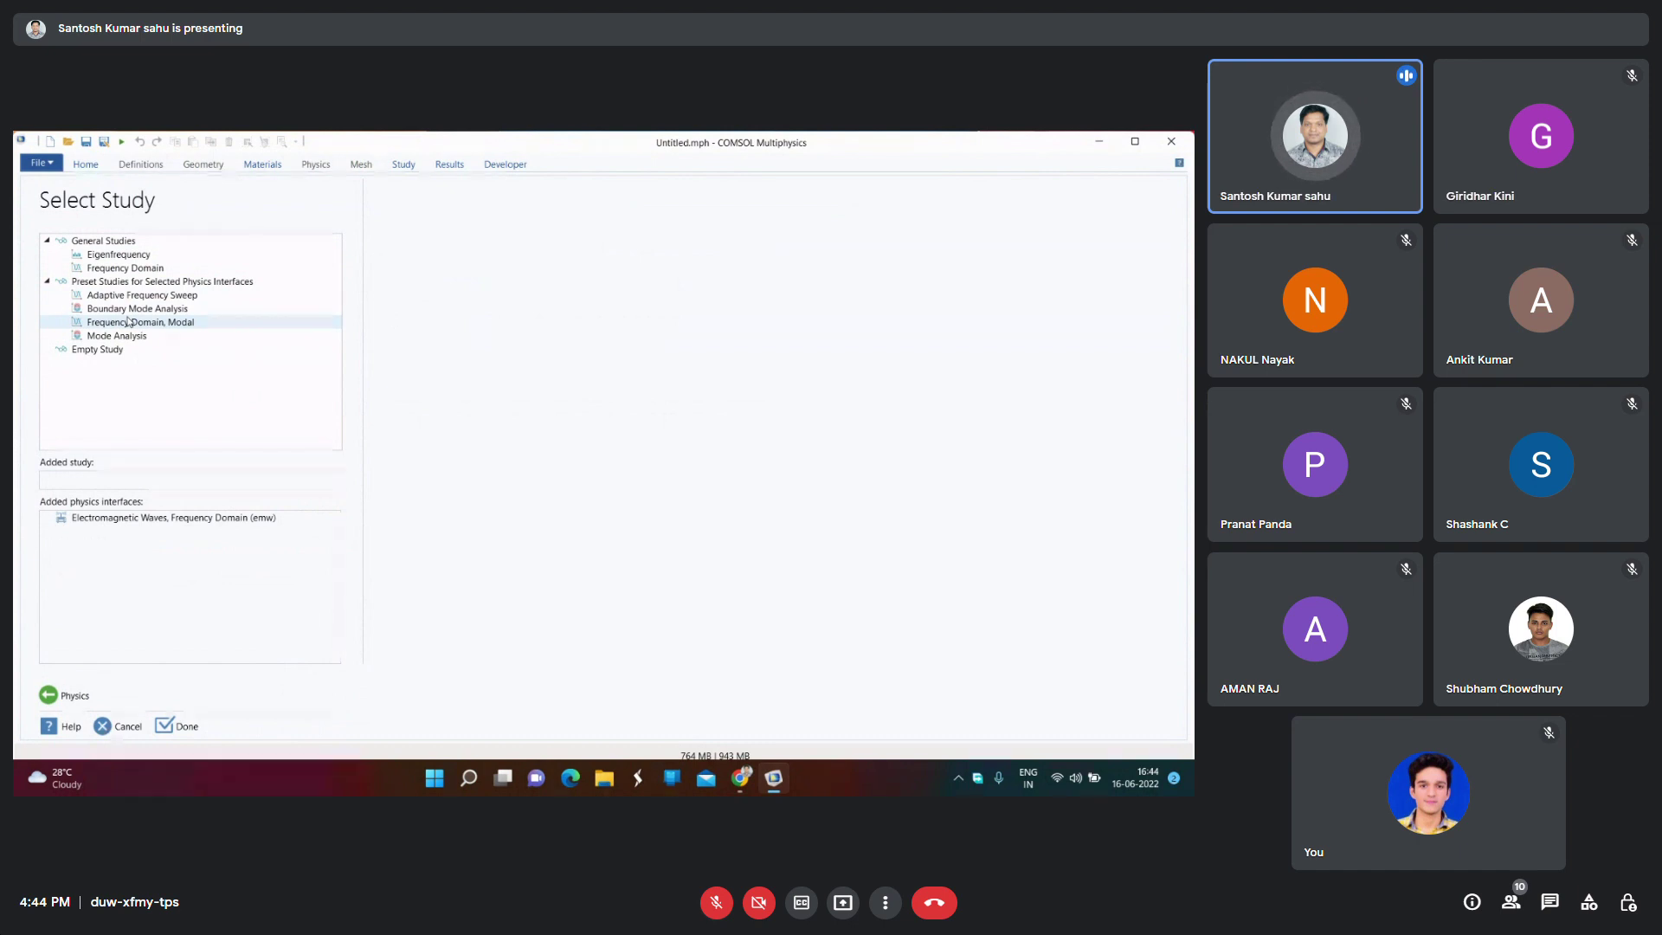
- Pick the General Studies Frequency Domain study and highlight its description
{"action": "left_click", "coordinate": [130, 268]}
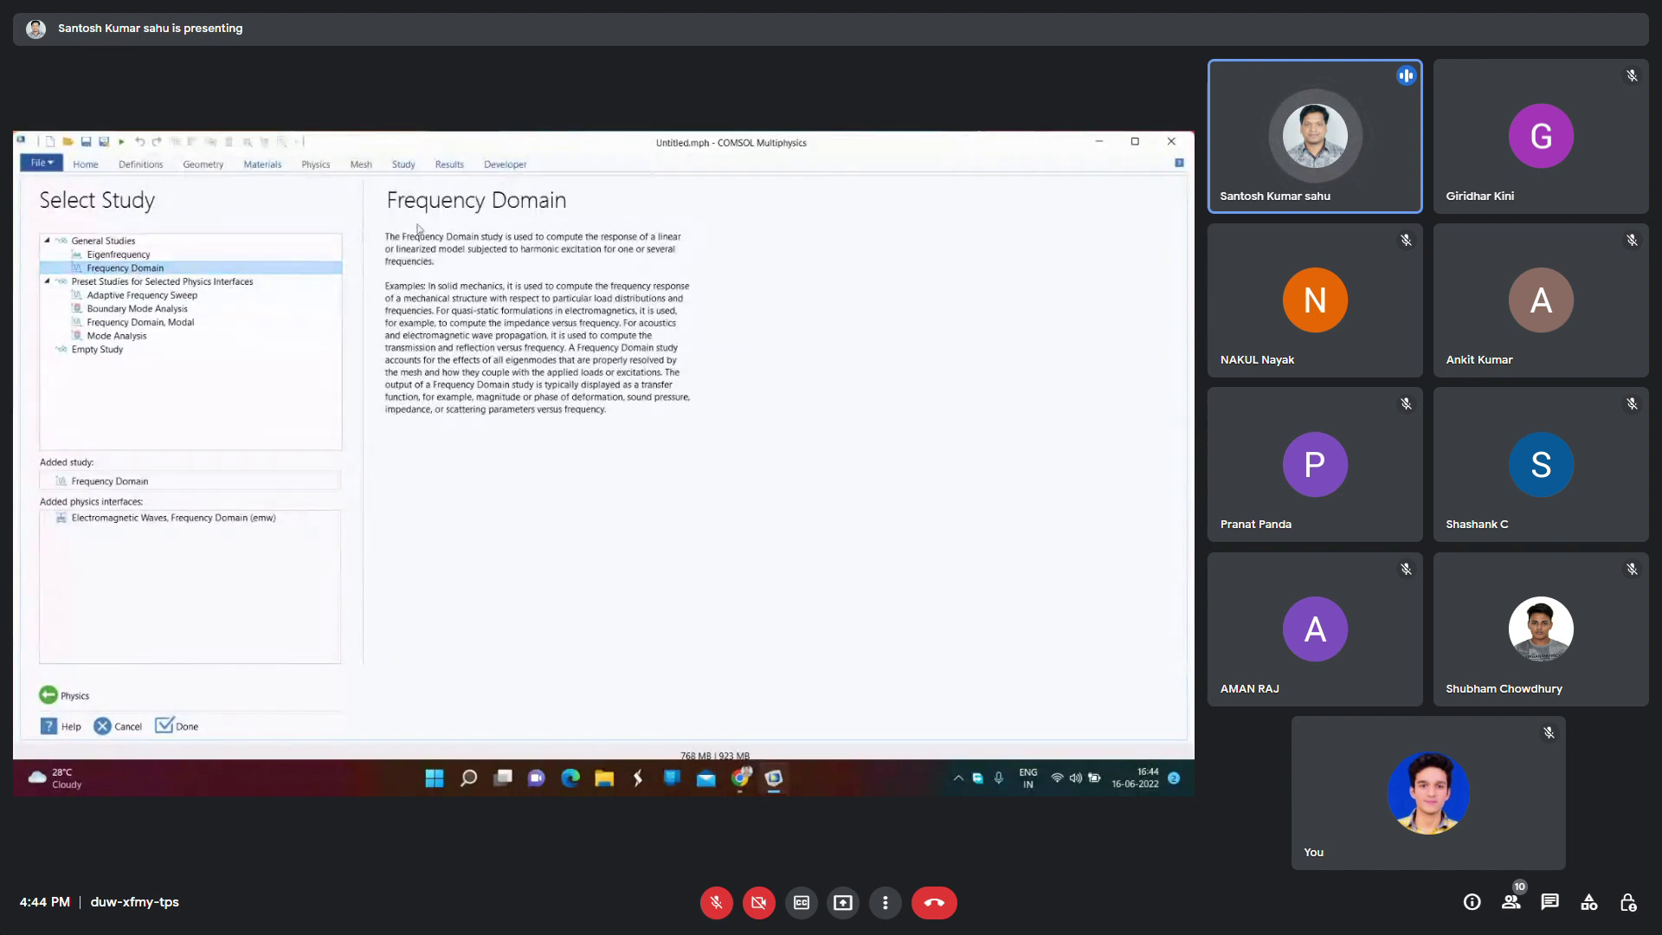
{"action": "left_click_drag", "start_coordinate": [399, 236], "coordinate": [608, 407]}
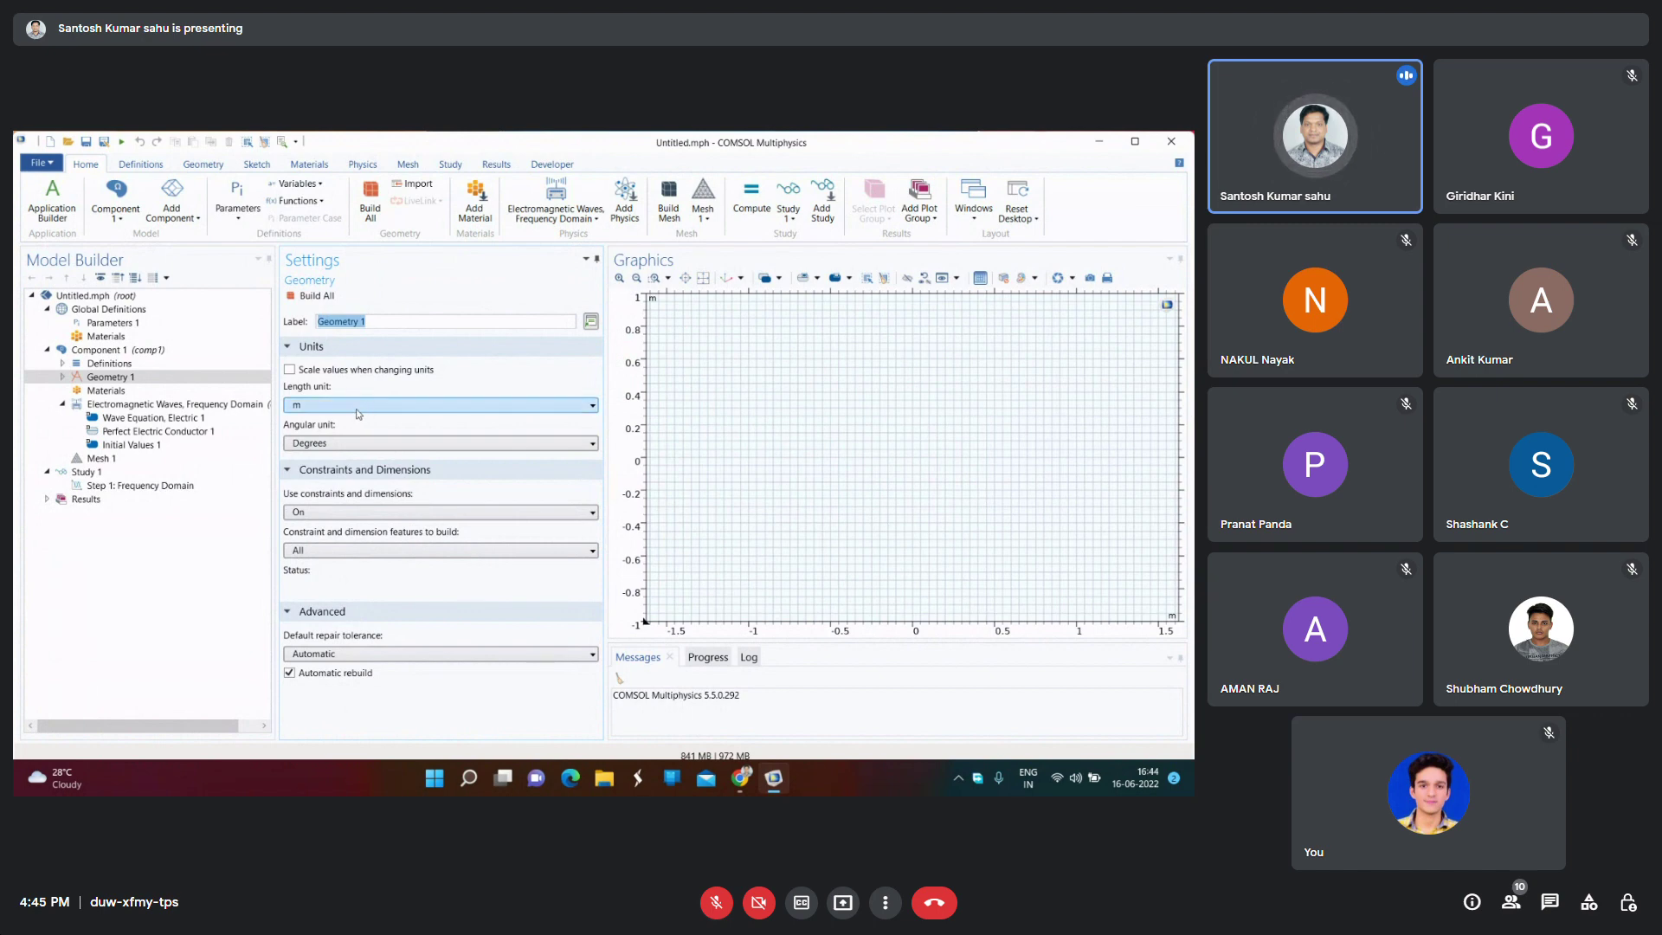
- Set Geometry 1's length unit to nm and build the still-empty geometry
{"action": "left_click", "coordinate": [326, 412]}
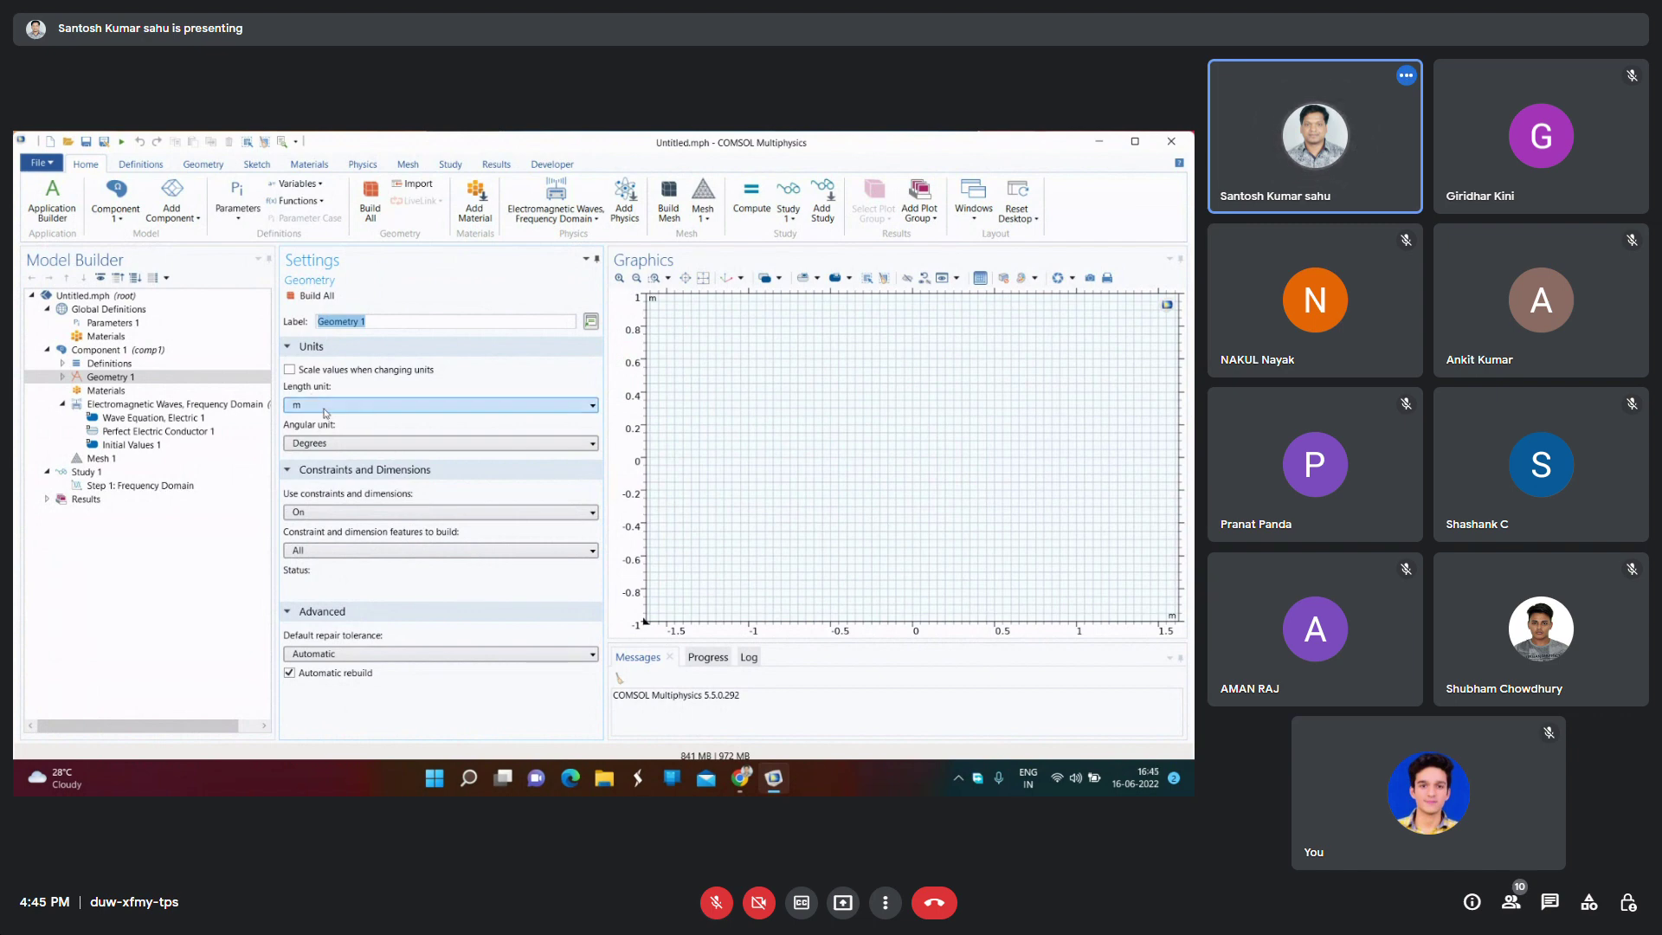
{"action": "scroll", "coordinate": [327, 416], "scroll_direction": "up", "scroll_amount": 1}
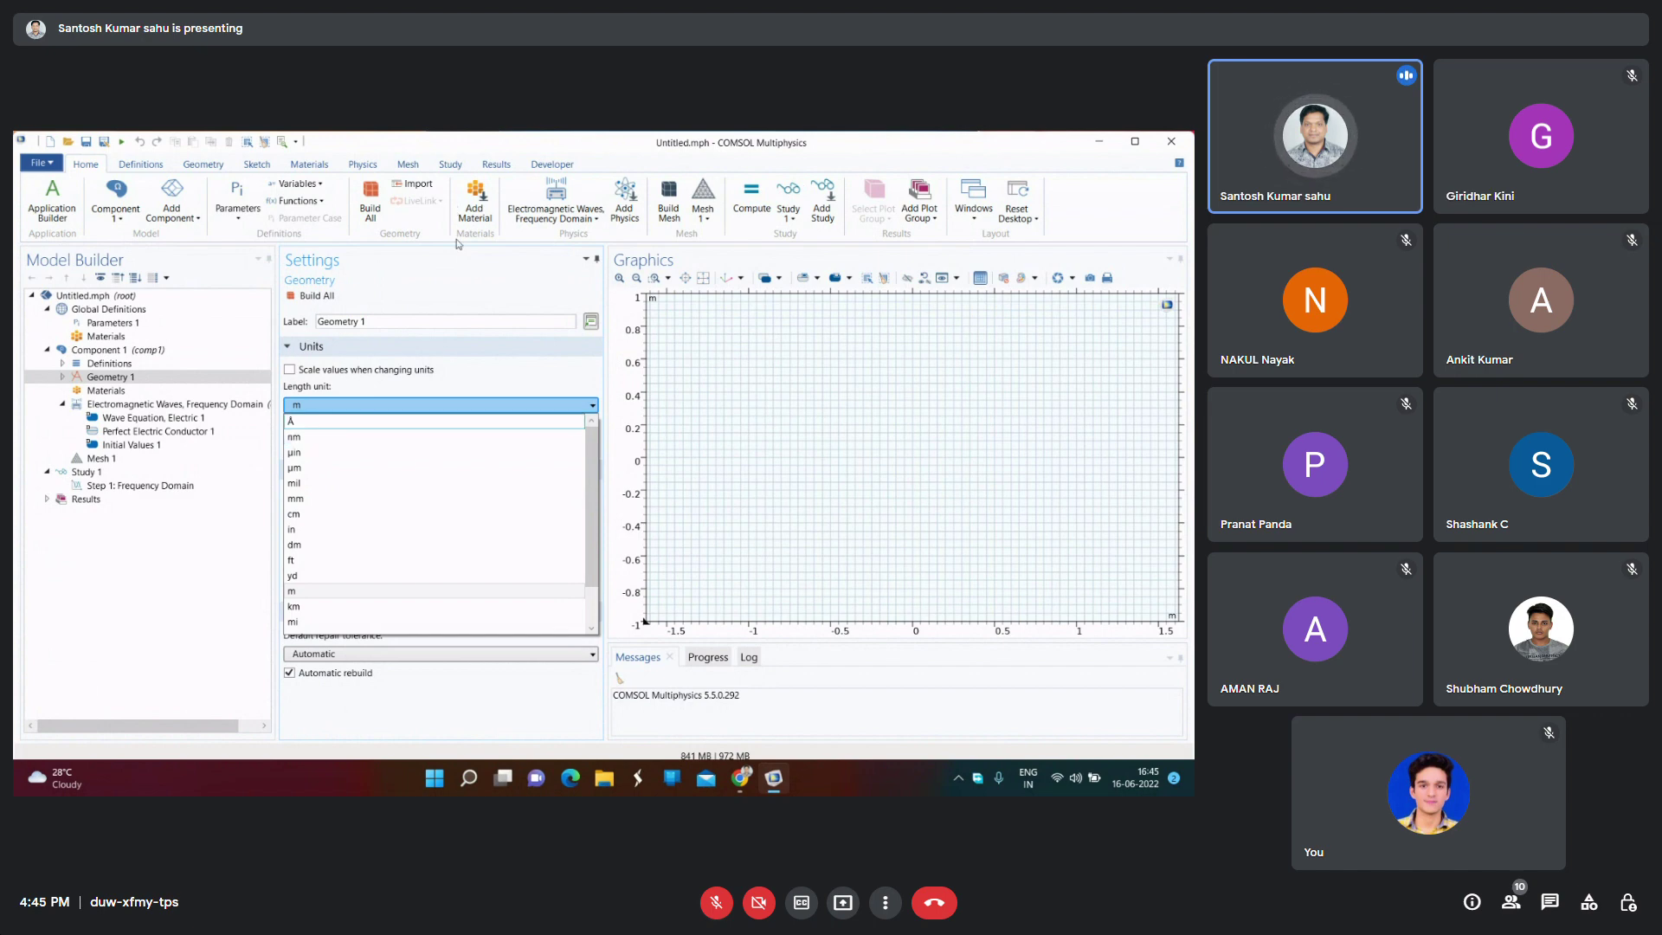
{"action": "left_click", "coordinate": [320, 440]}
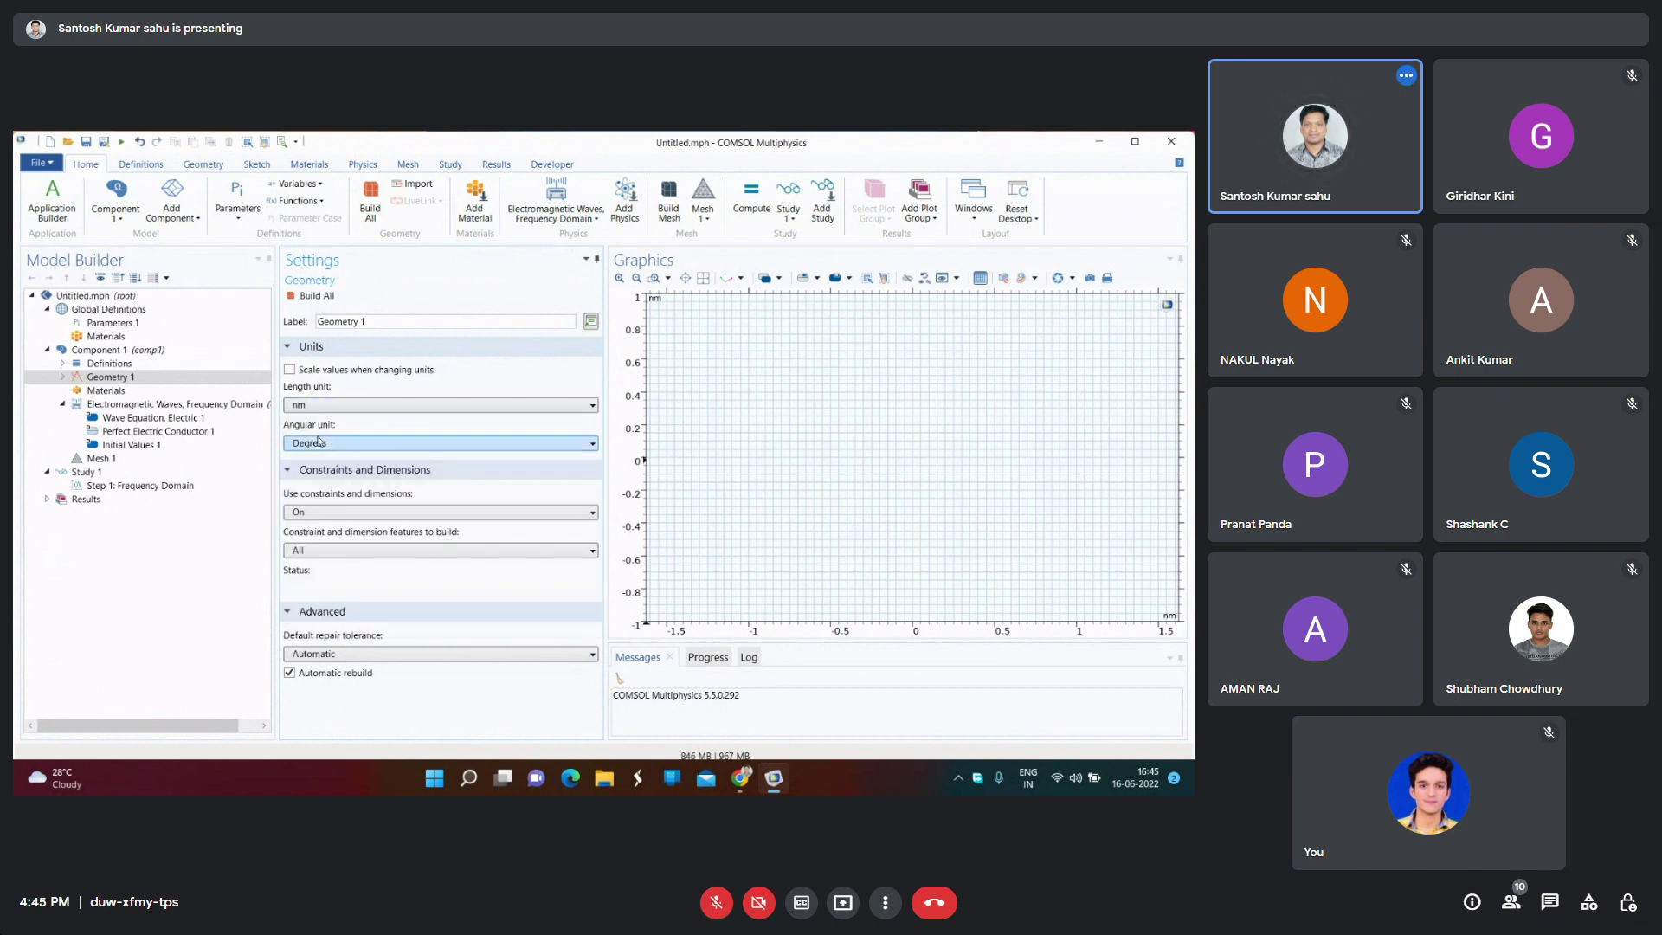
{"action": "left_click", "coordinate": [329, 296]}
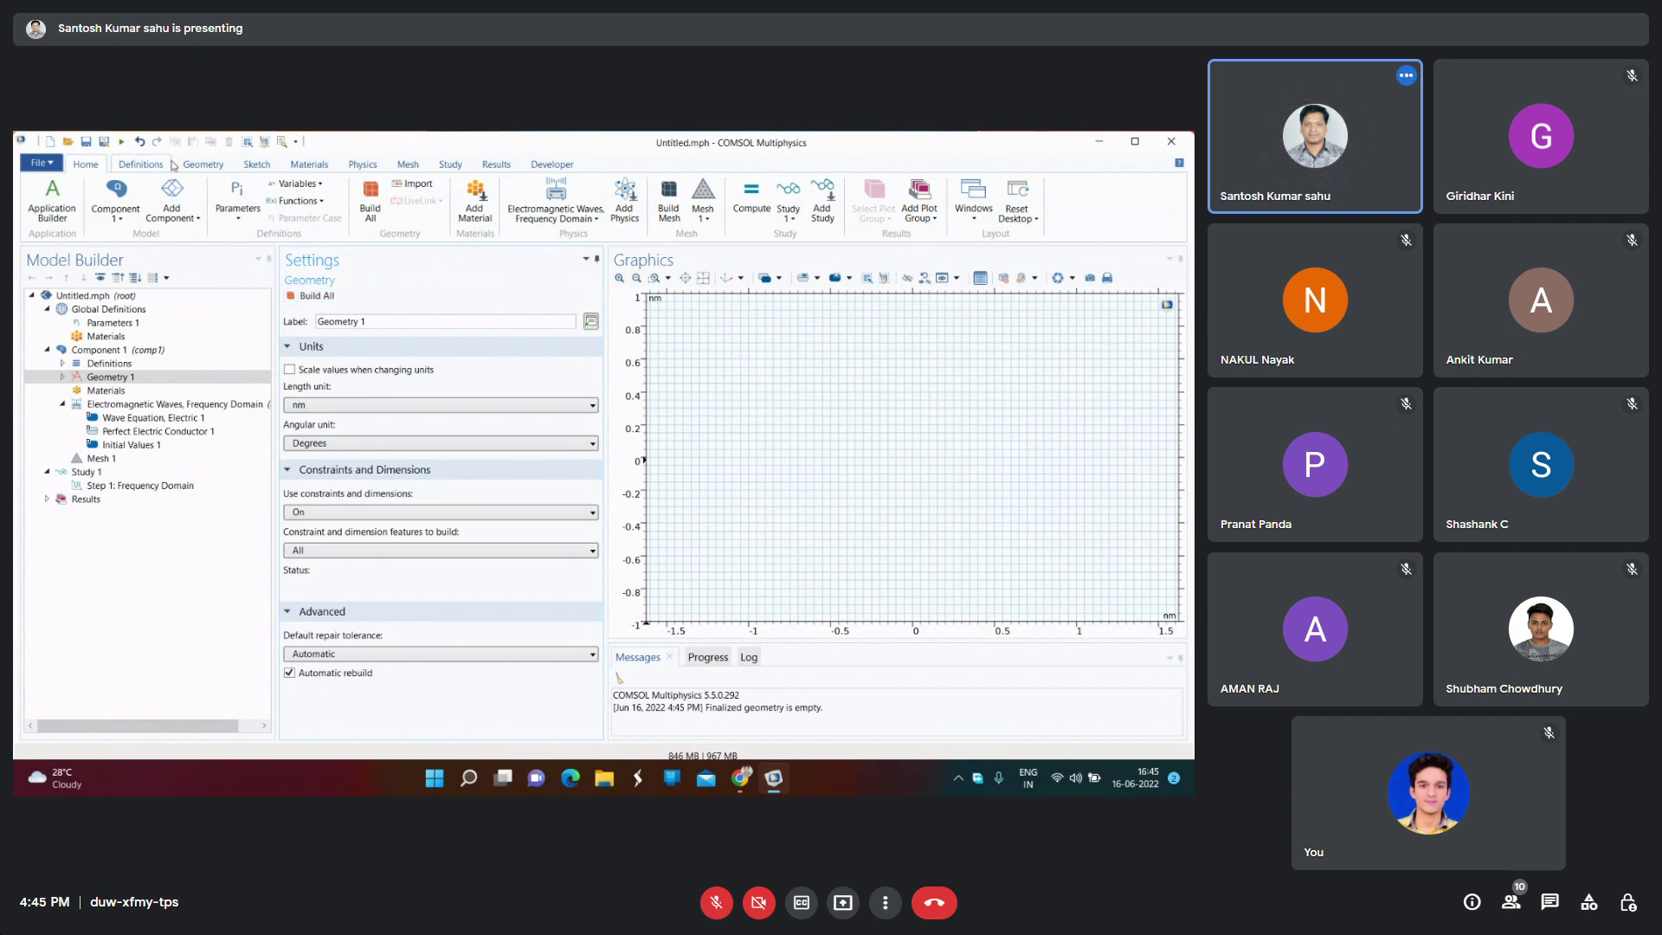
{"action": "left_click", "coordinate": [200, 166]}
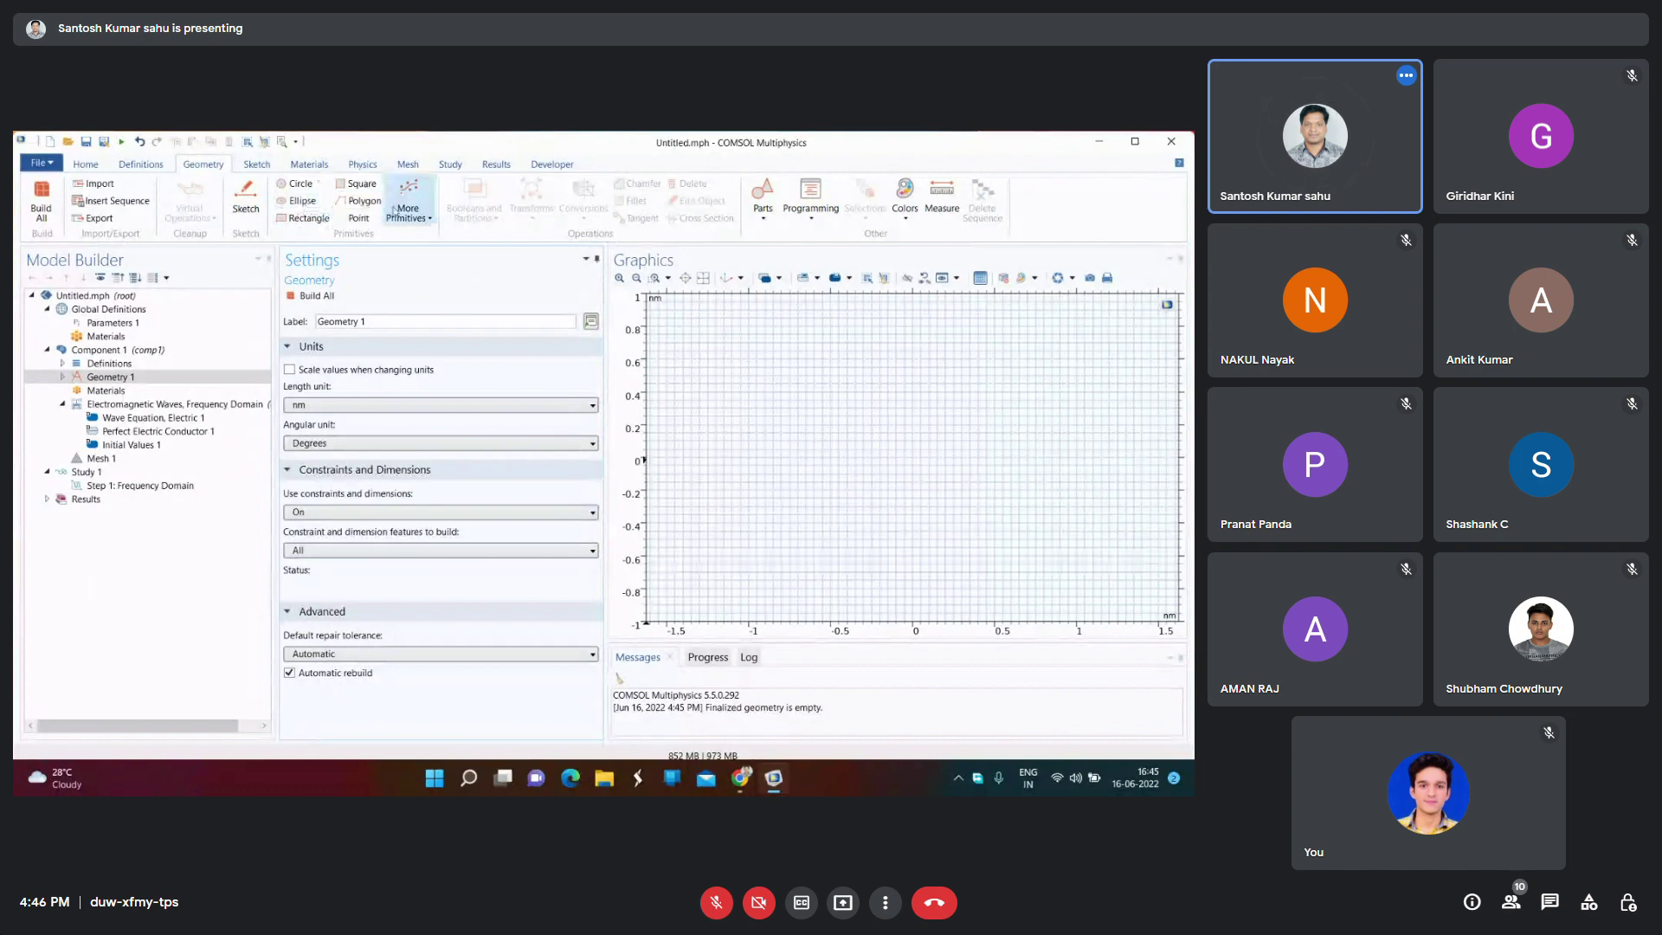
{"action": "left_click", "coordinate": [352, 218]}
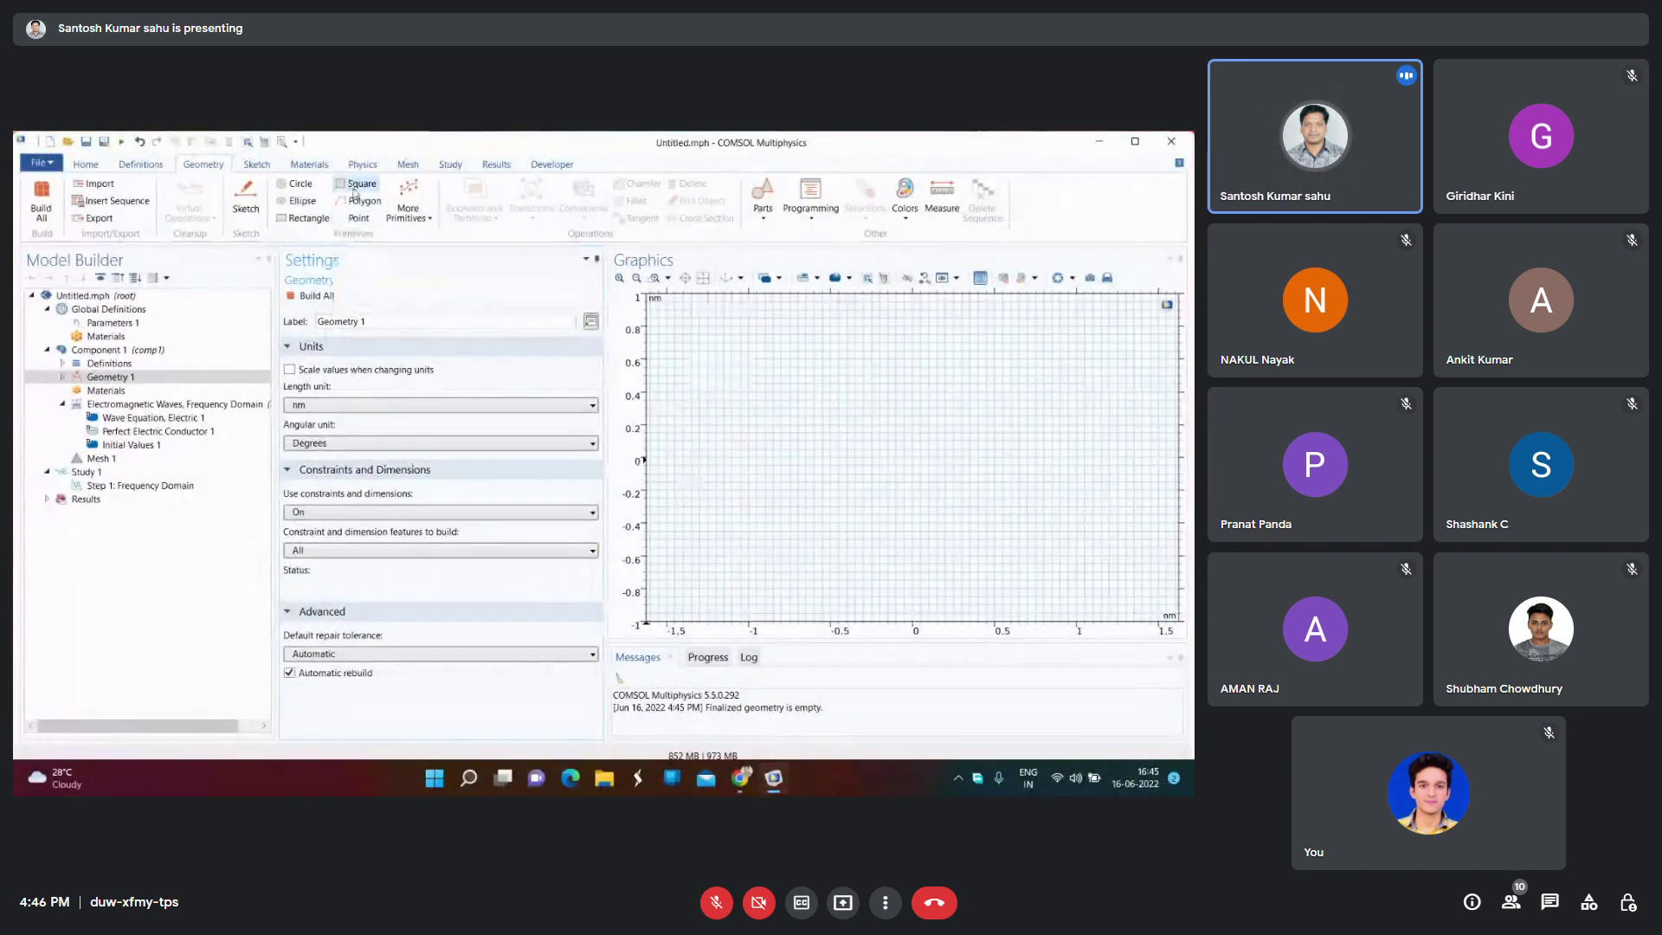
- Add a rectangle with width and height of 10 nm and build it
{"action": "left_click", "coordinate": [312, 227]}
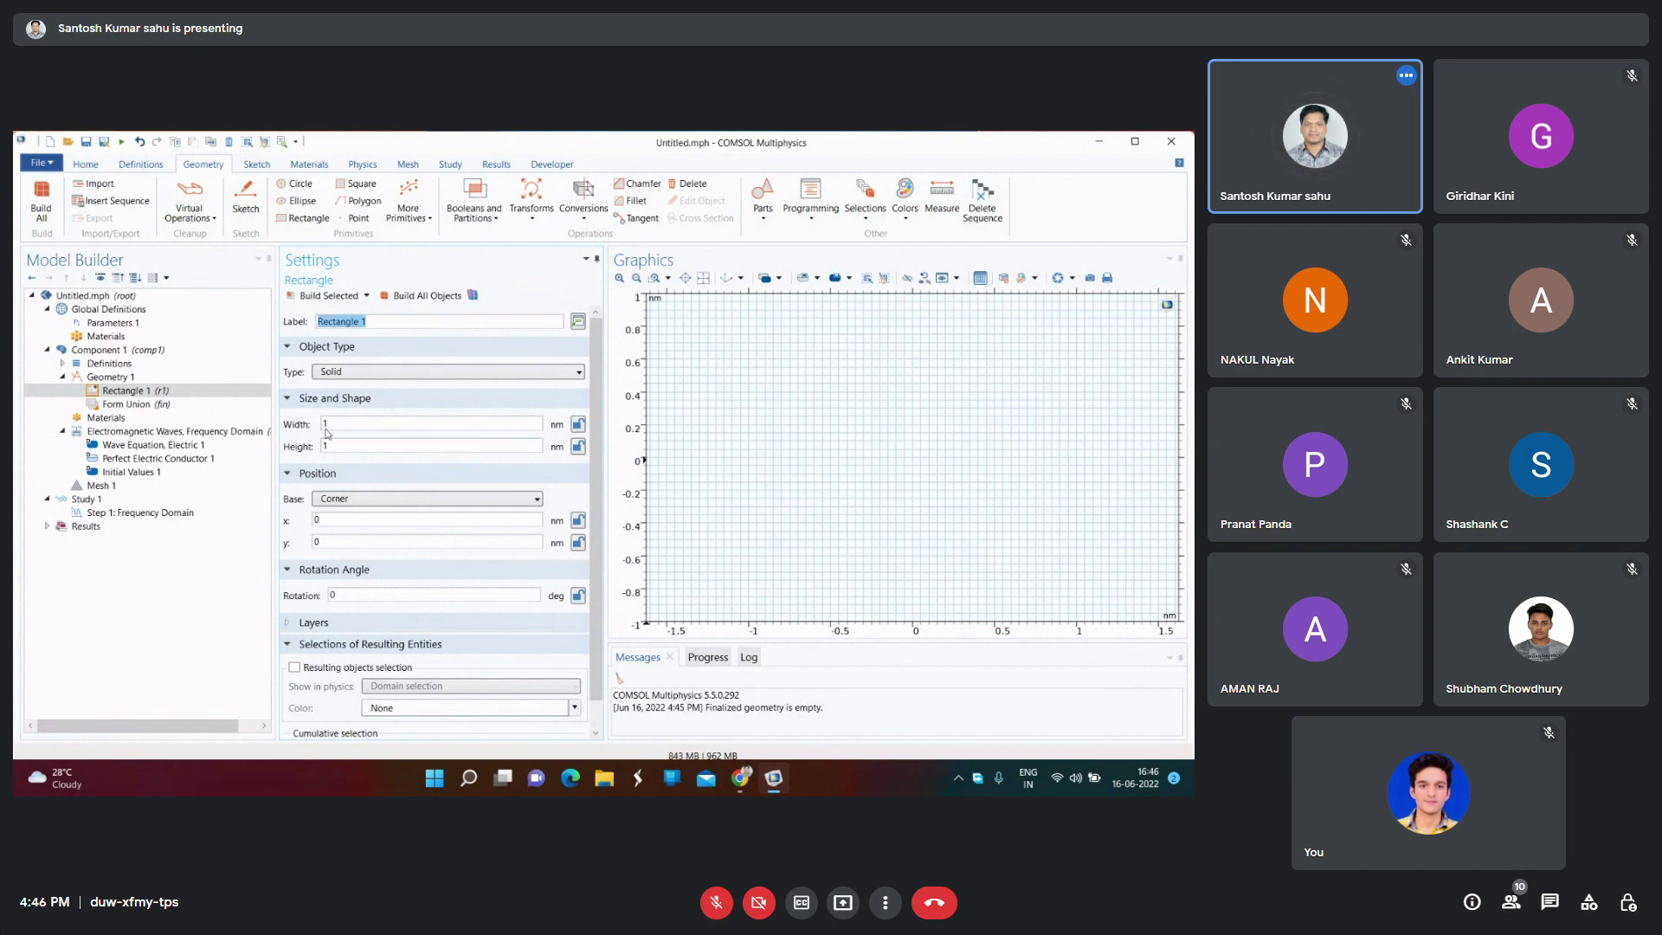
{"action": "left_click", "coordinate": [336, 424]}
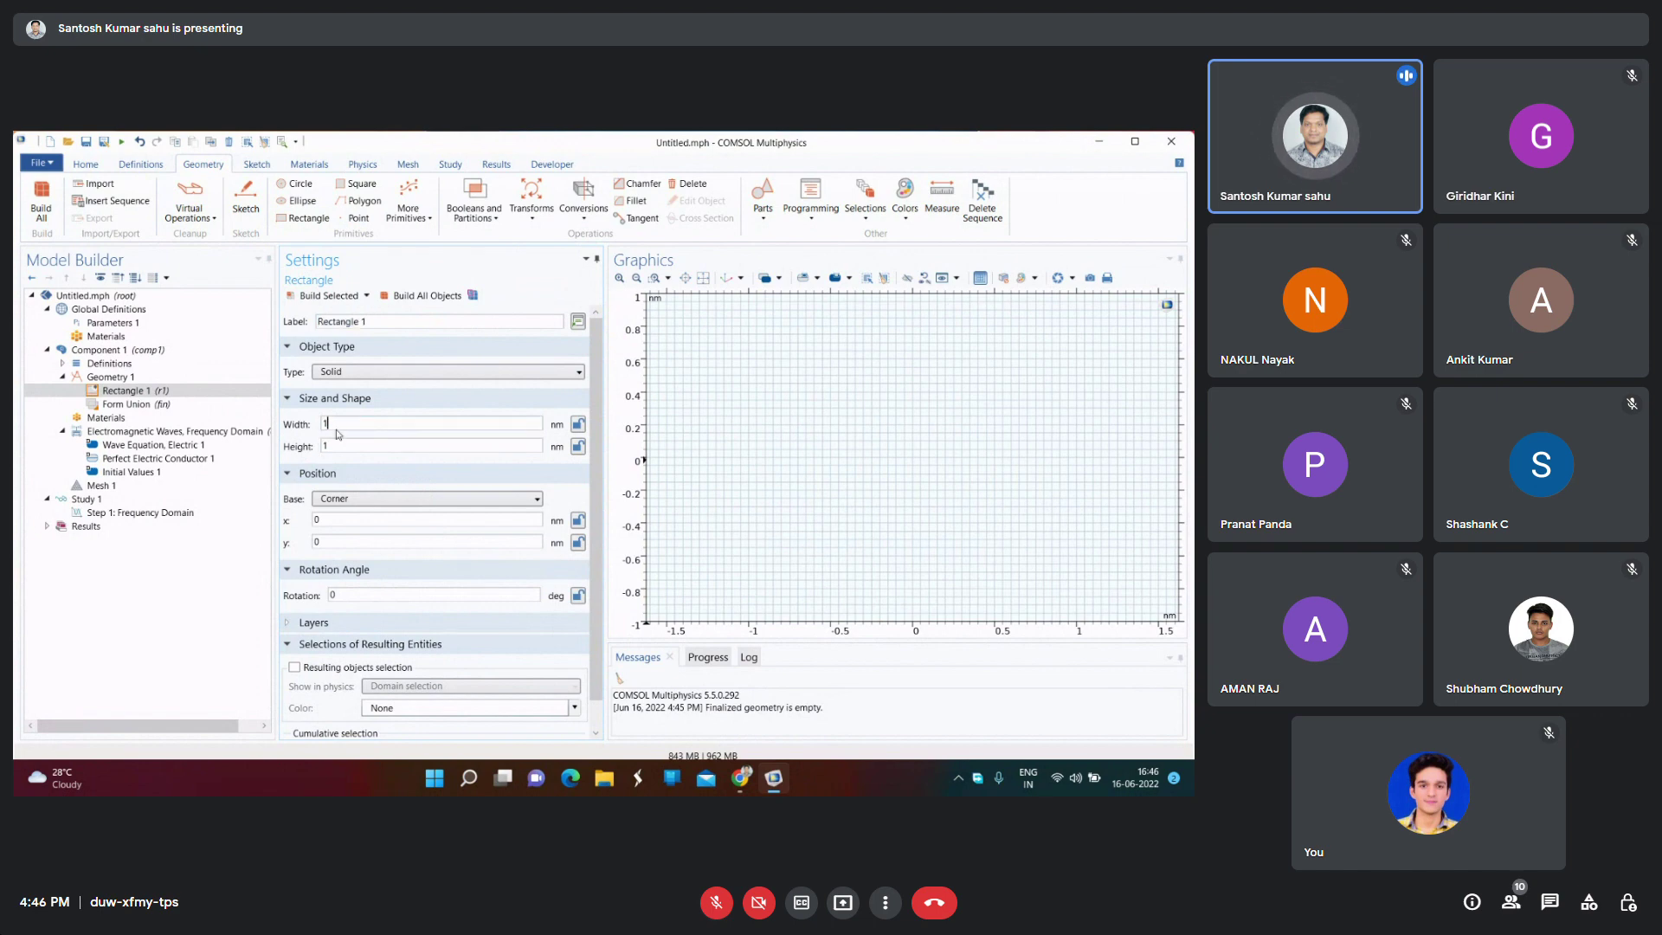
{"action": "type", "text": "0"}
{"action": "left_click", "coordinate": [341, 446]}
{"action": "type", "text": "0"}
{"action": "left_click", "coordinate": [421, 296]}
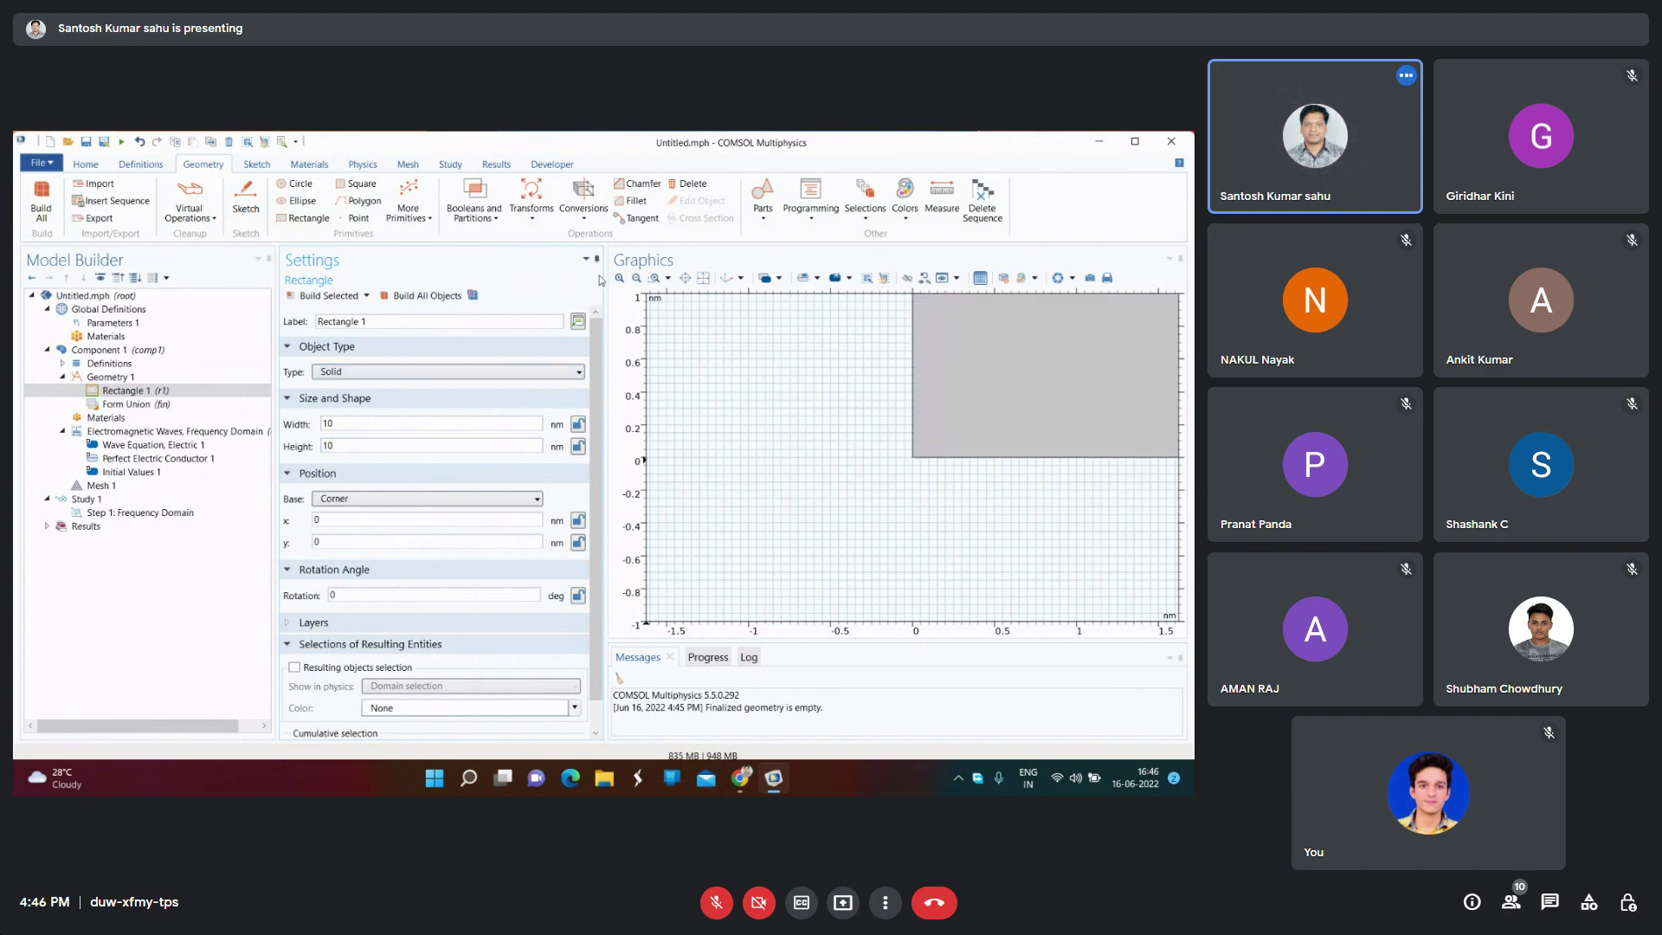
- Change the rectangle width to 15 nm, rebuild, and fit it in view
{"action": "left_click", "coordinate": [702, 277]}
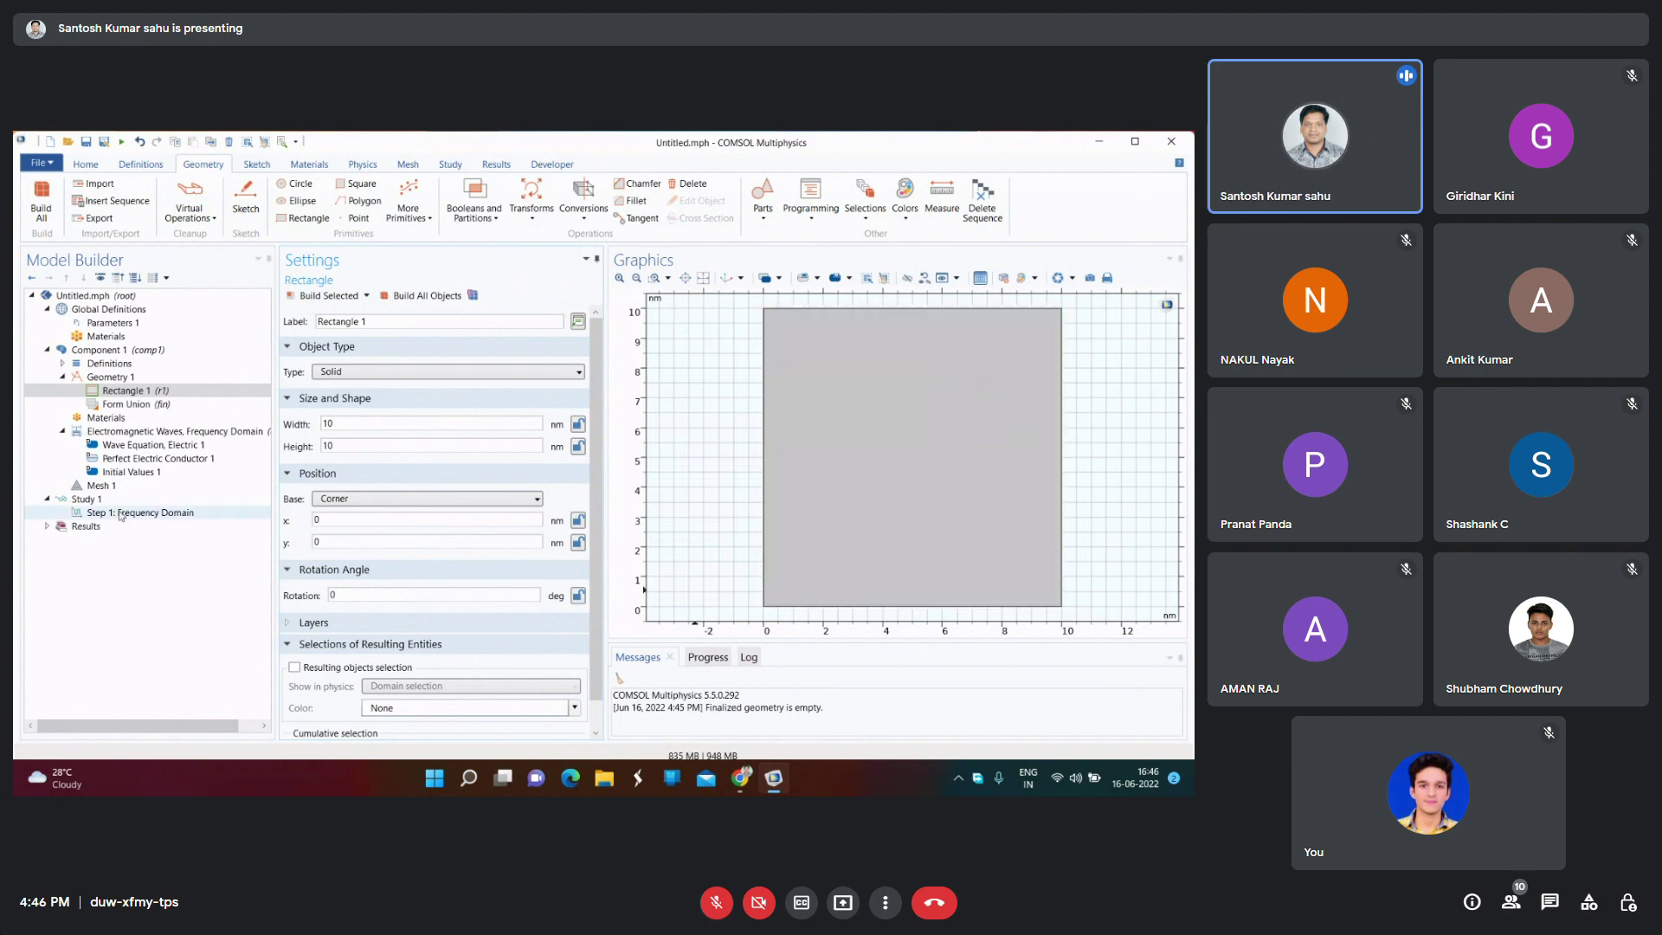
{"action": "left_click_drag", "start_coordinate": [334, 420], "coordinate": [314, 419]}
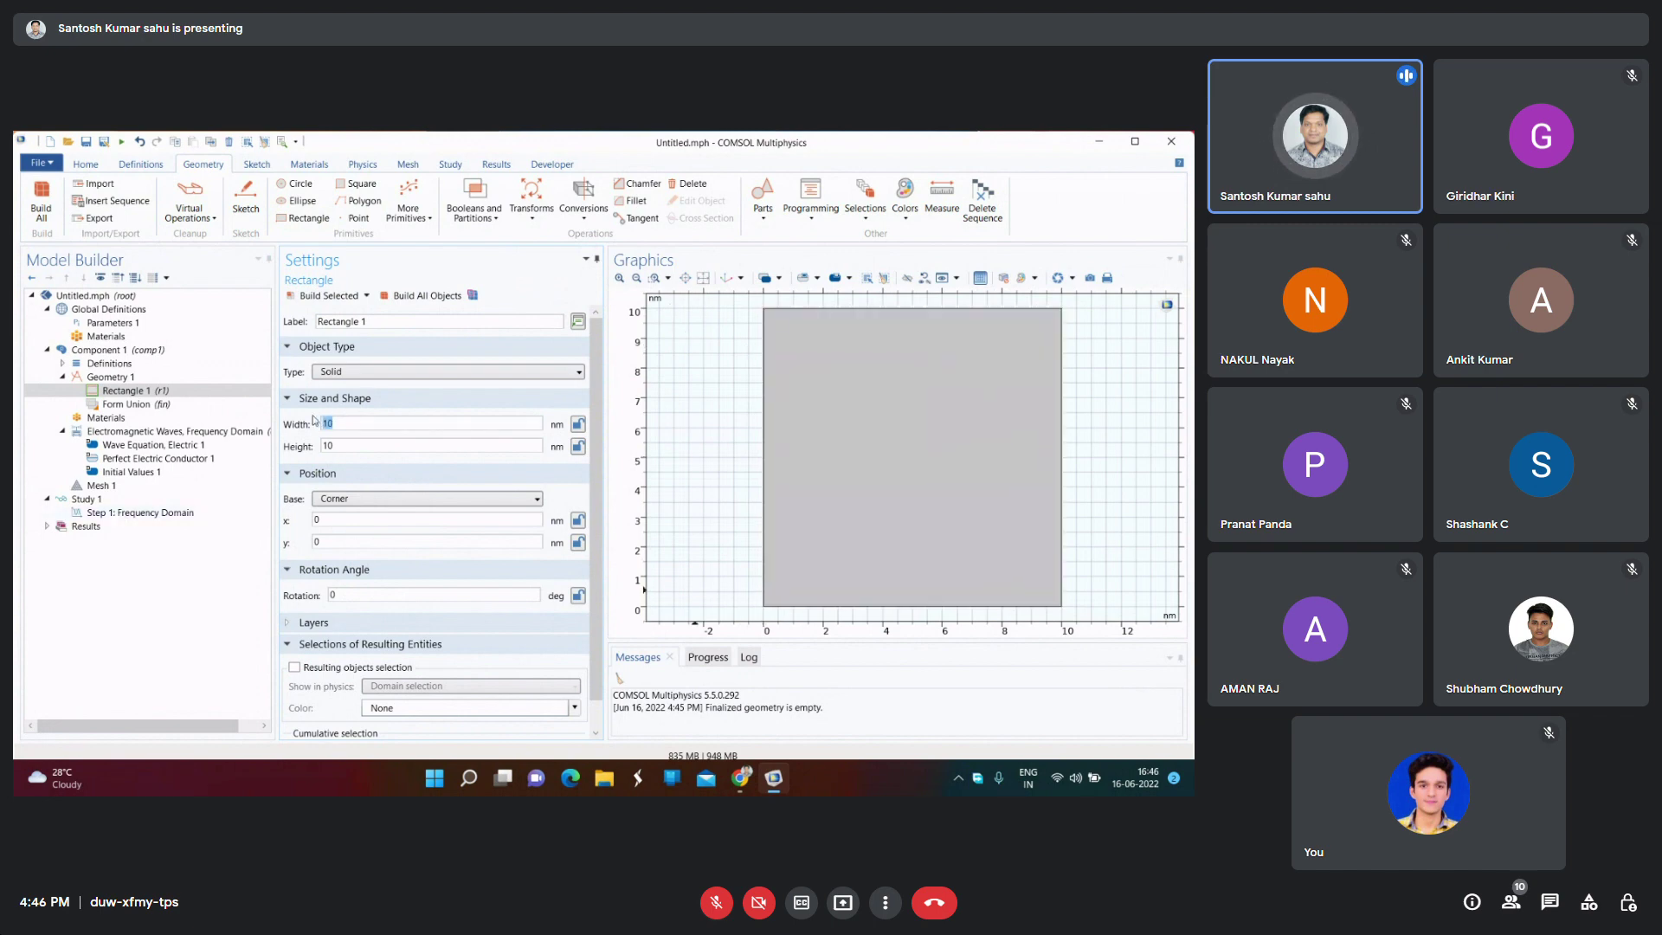
{"action": "type", "text": "15"}
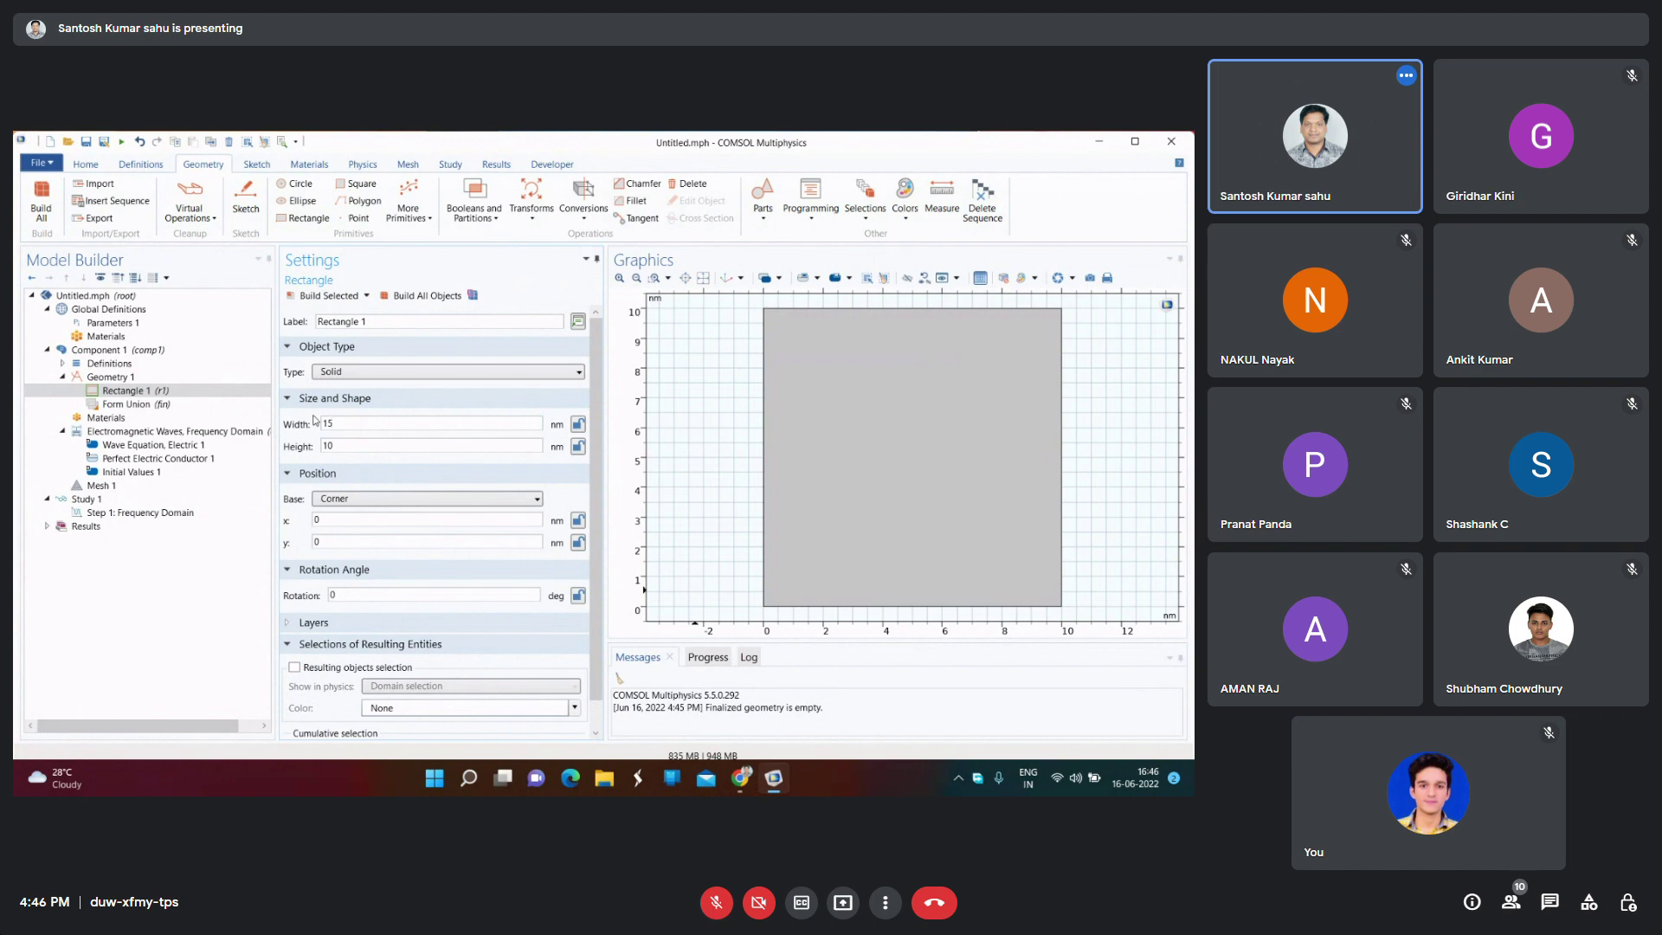
{"action": "left_click", "coordinate": [439, 298]}
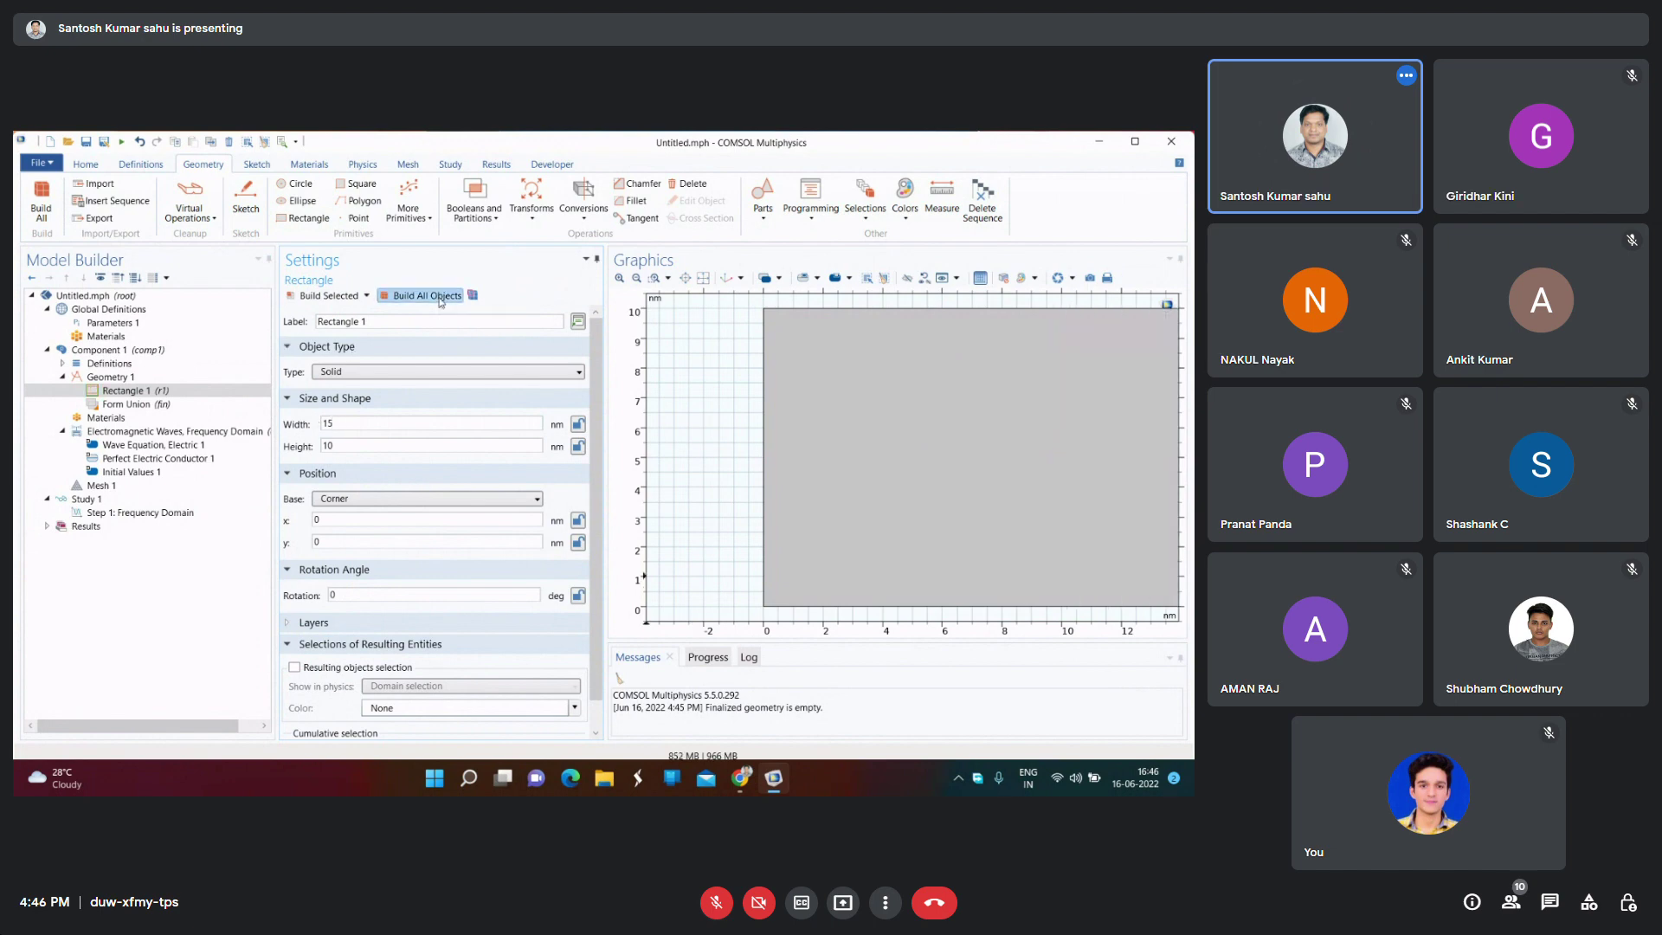
{"action": "left_click", "coordinate": [704, 279]}
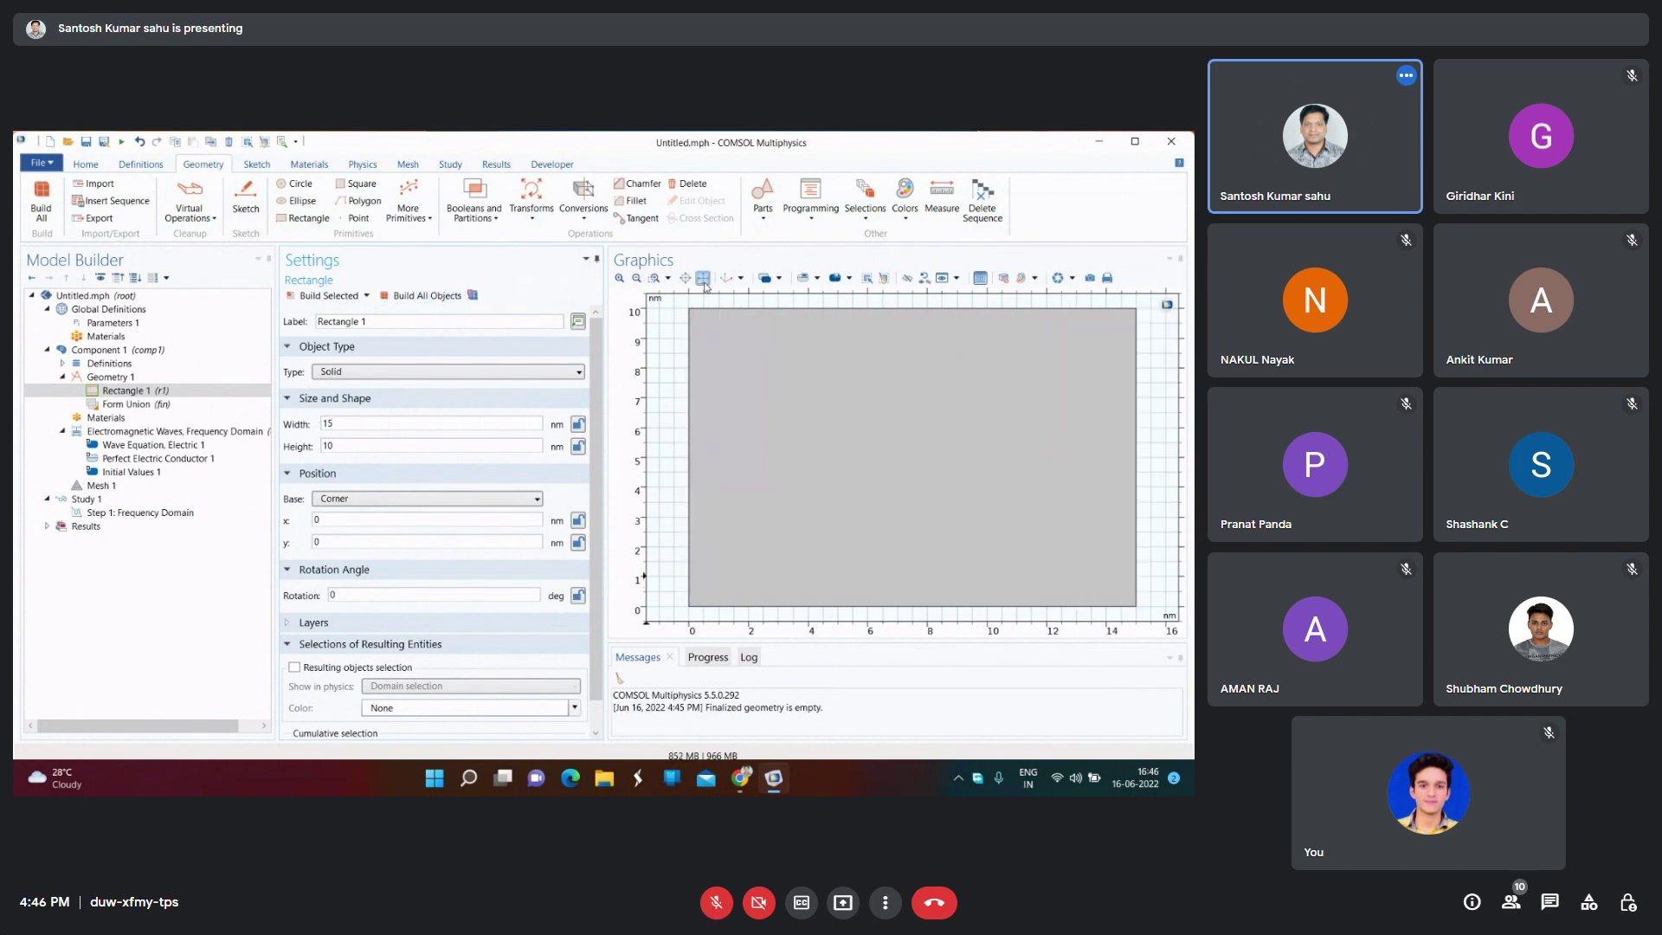
- Set the rectangle height to 5 nm and rebuild the geometry
{"action": "left_click", "coordinate": [389, 445]}
{"action": "key", "text": "ctrl+a"}
{"action": "type", "text": "5"}
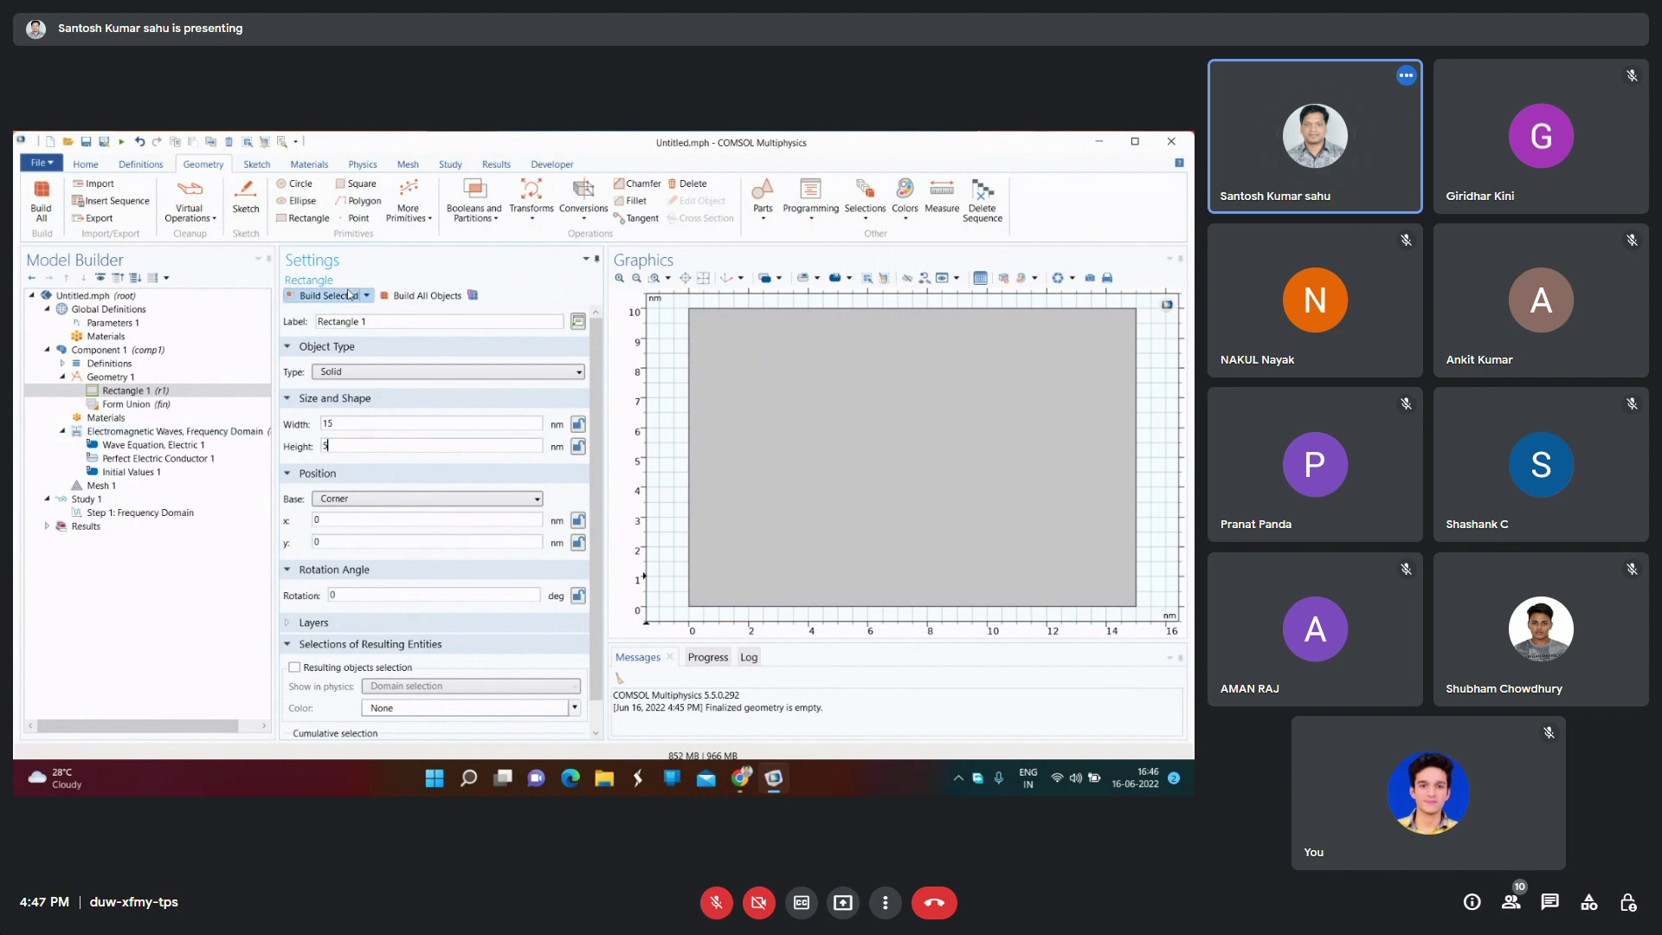
{"action": "left_click", "coordinate": [406, 297]}
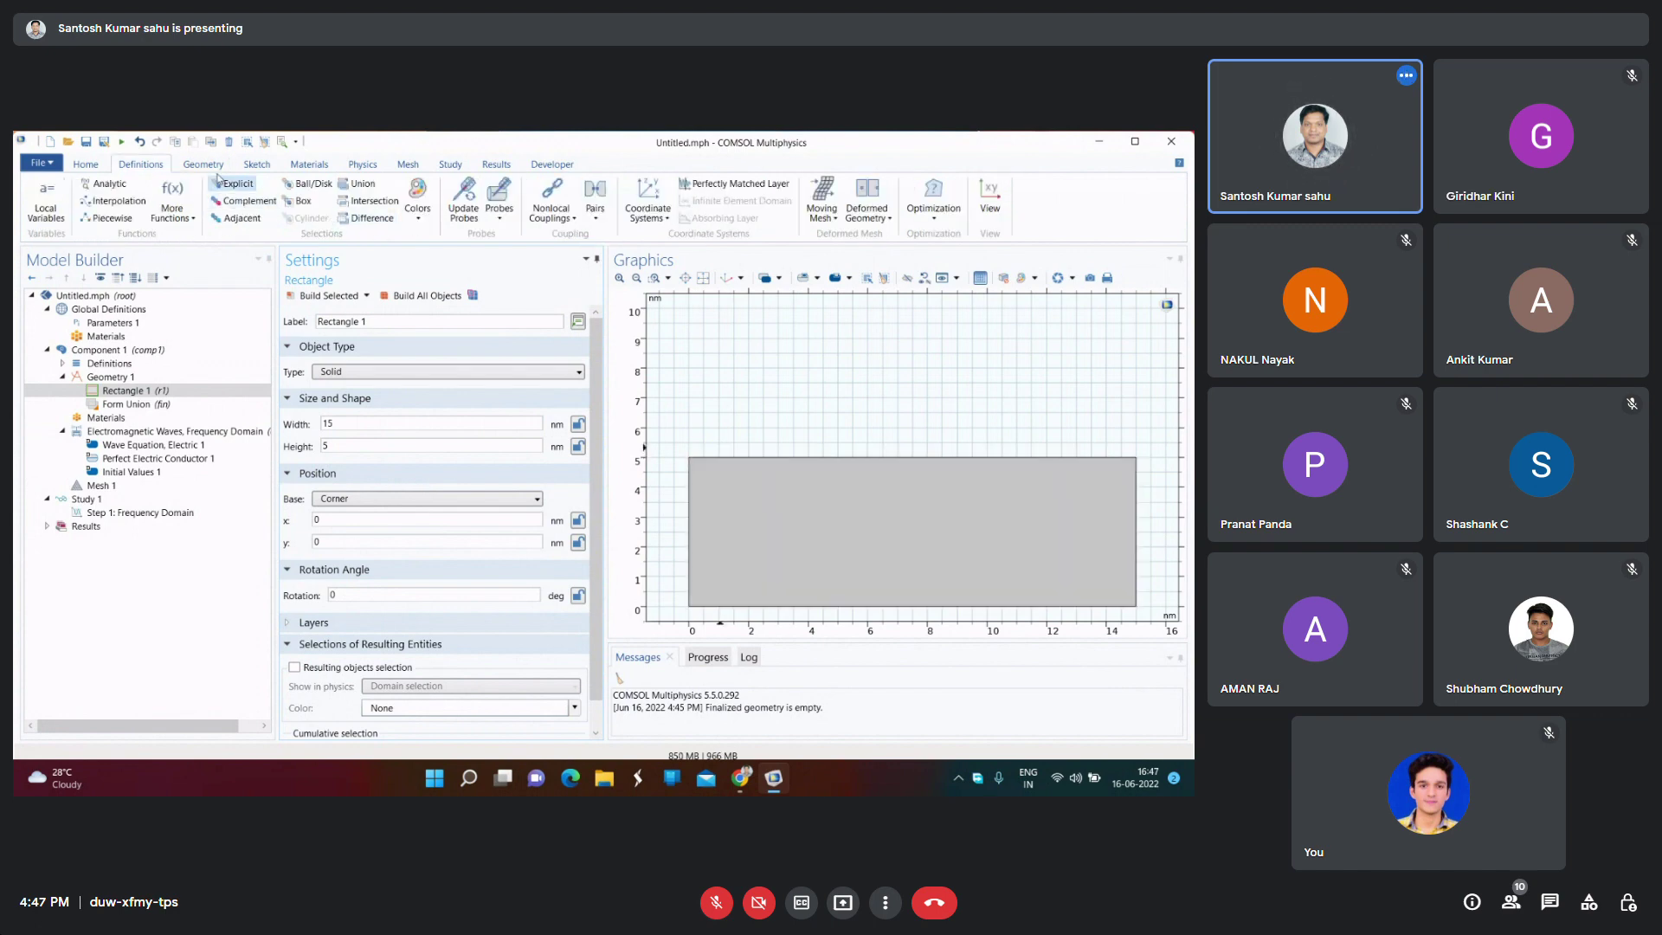
{"action": "scroll", "coordinate": [216, 177], "scroll_direction": "up", "scroll_amount": 1}
{"action": "scroll", "coordinate": [215, 177], "scroll_direction": "down", "scroll_amount": 1}
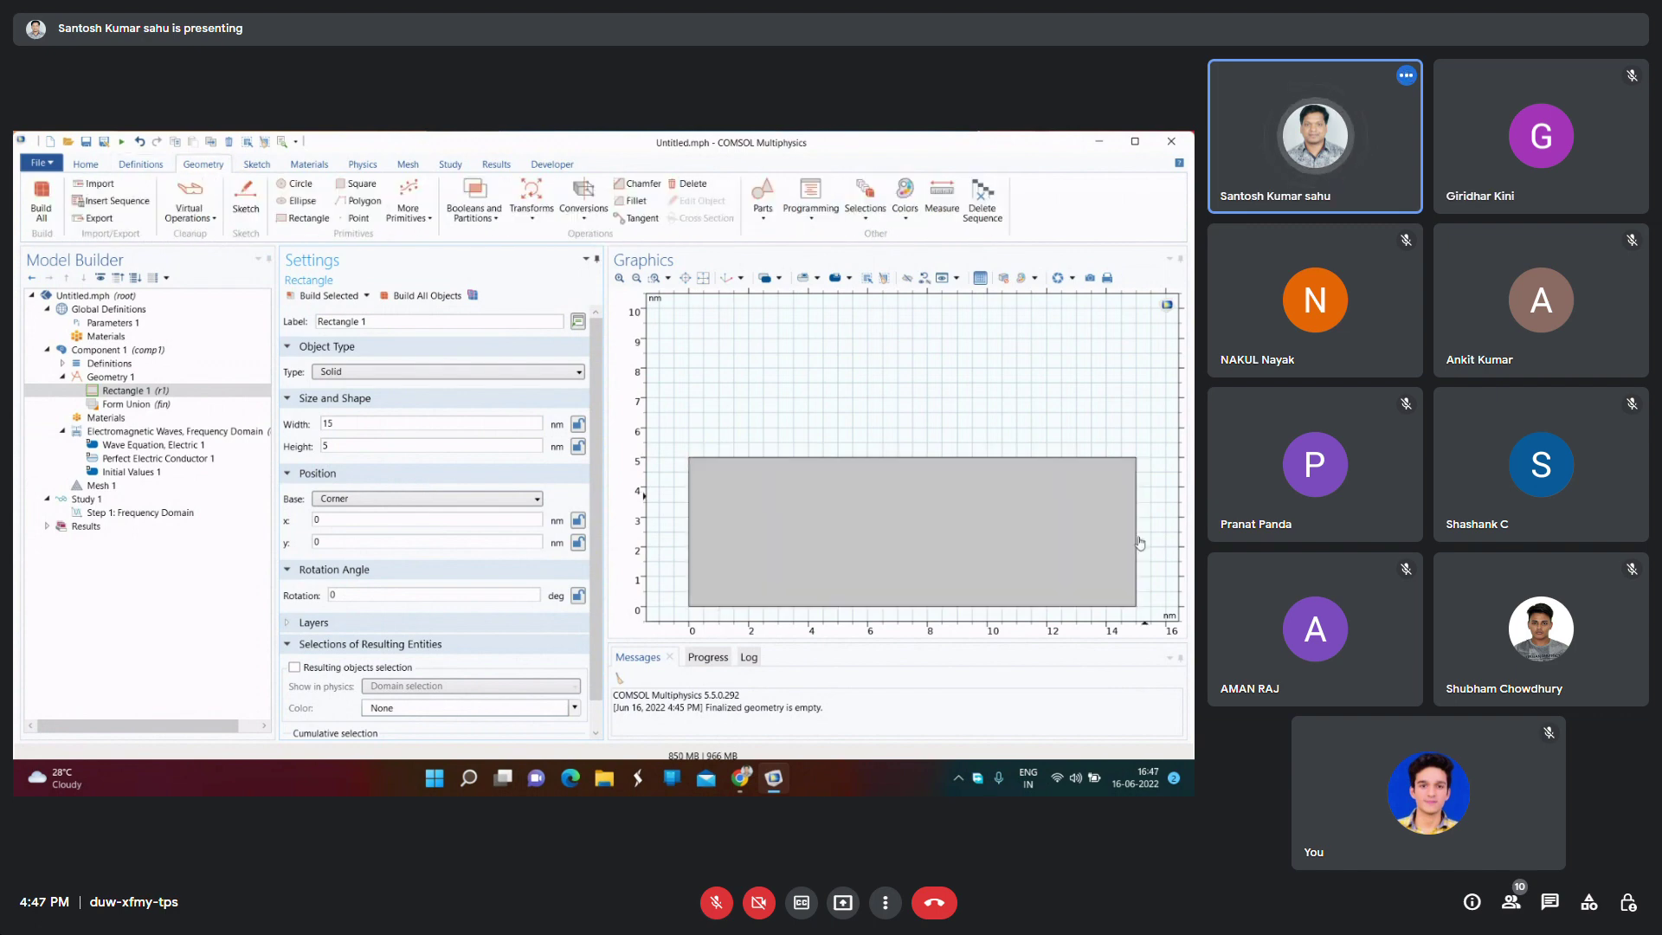